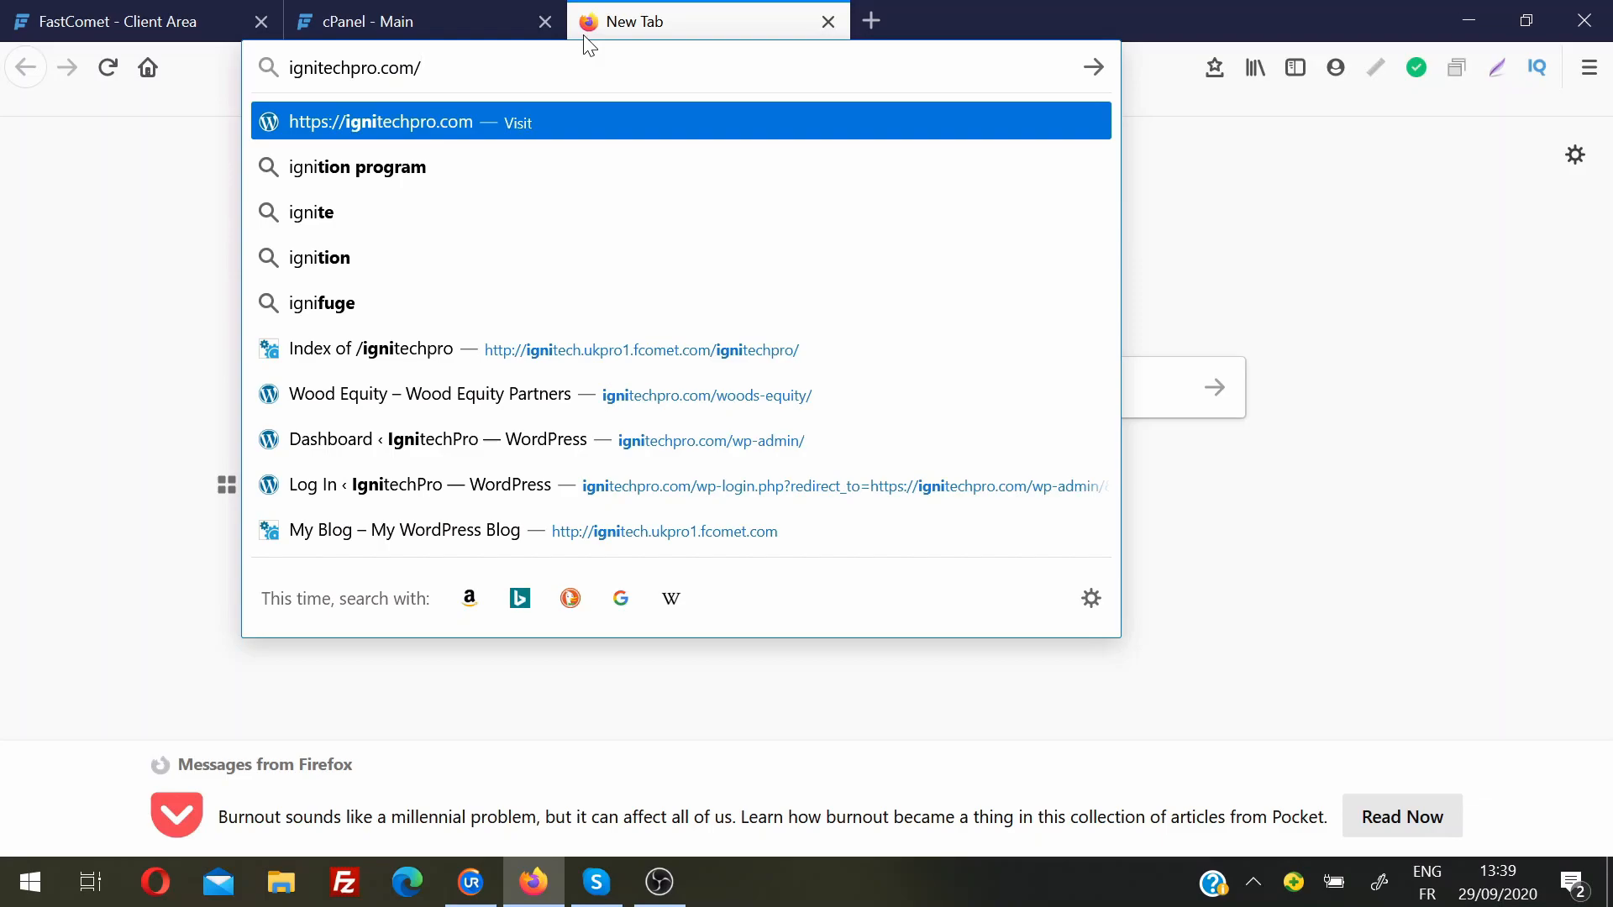
Go to ignitechpro.com/cpanel for the cPanel login page, and return to the already open cPanel main page
text(cpane)
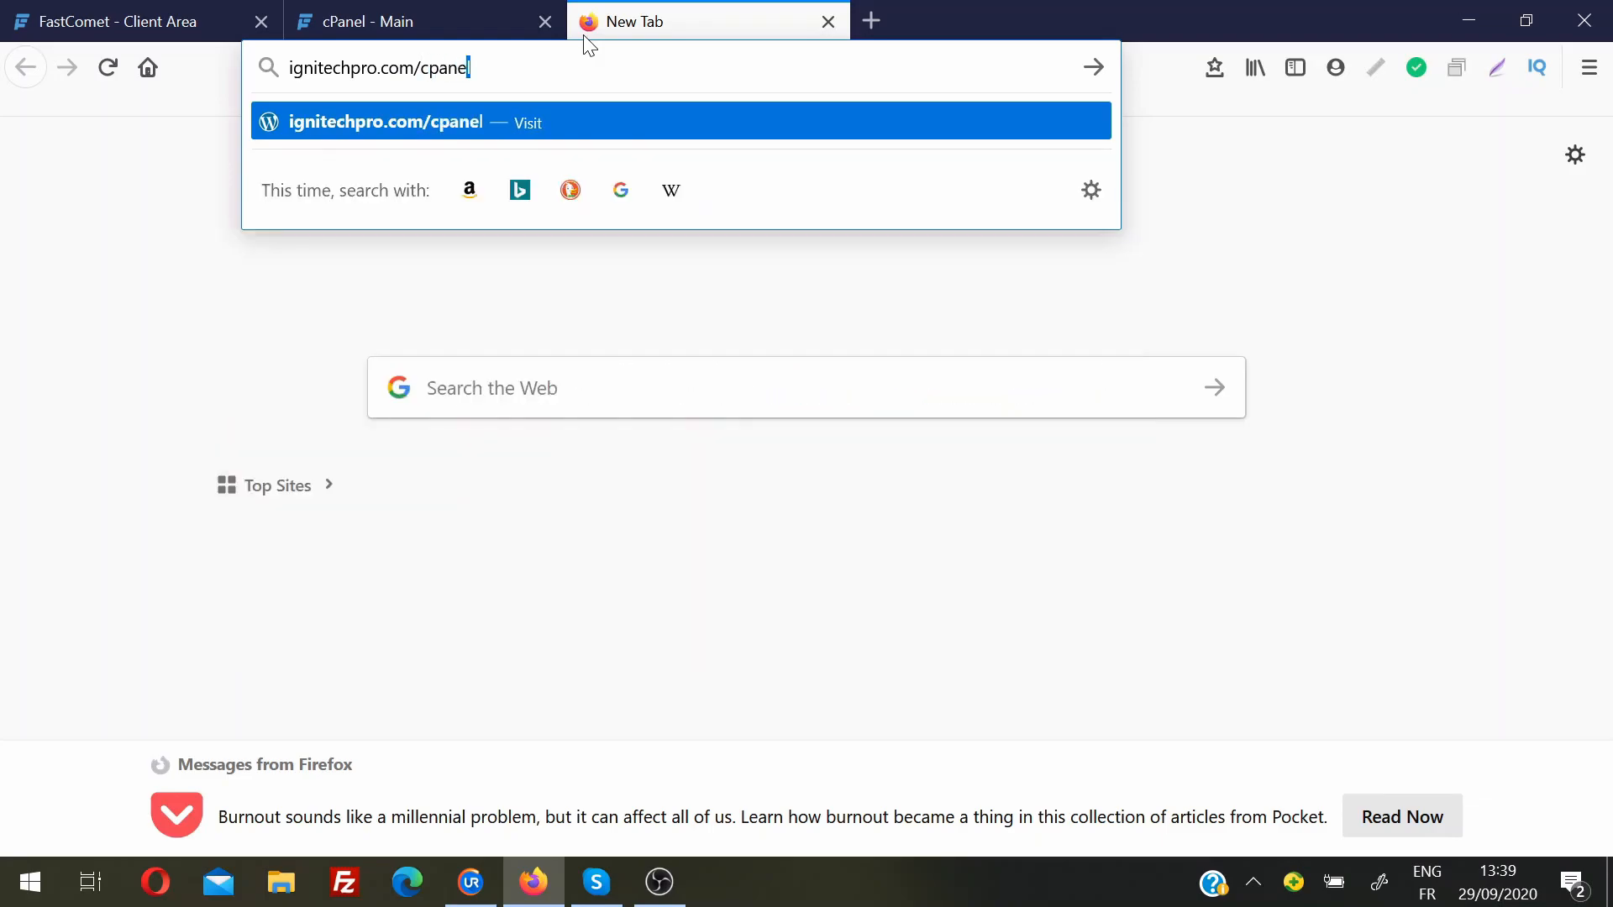
key(Return)
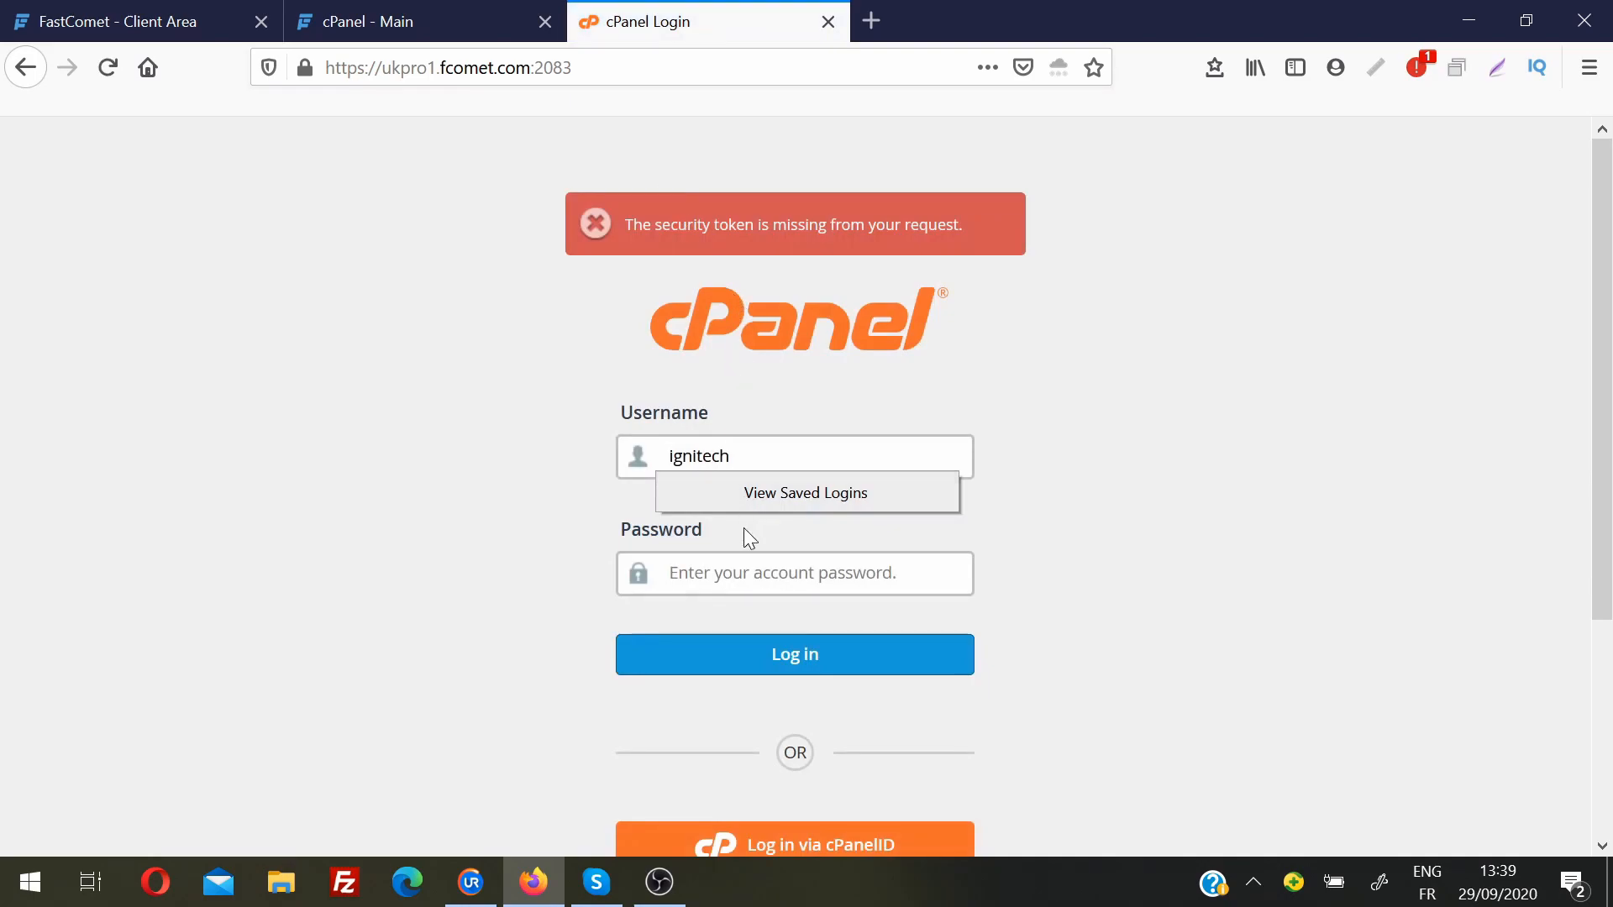
key(ctrl+shift+Tab)
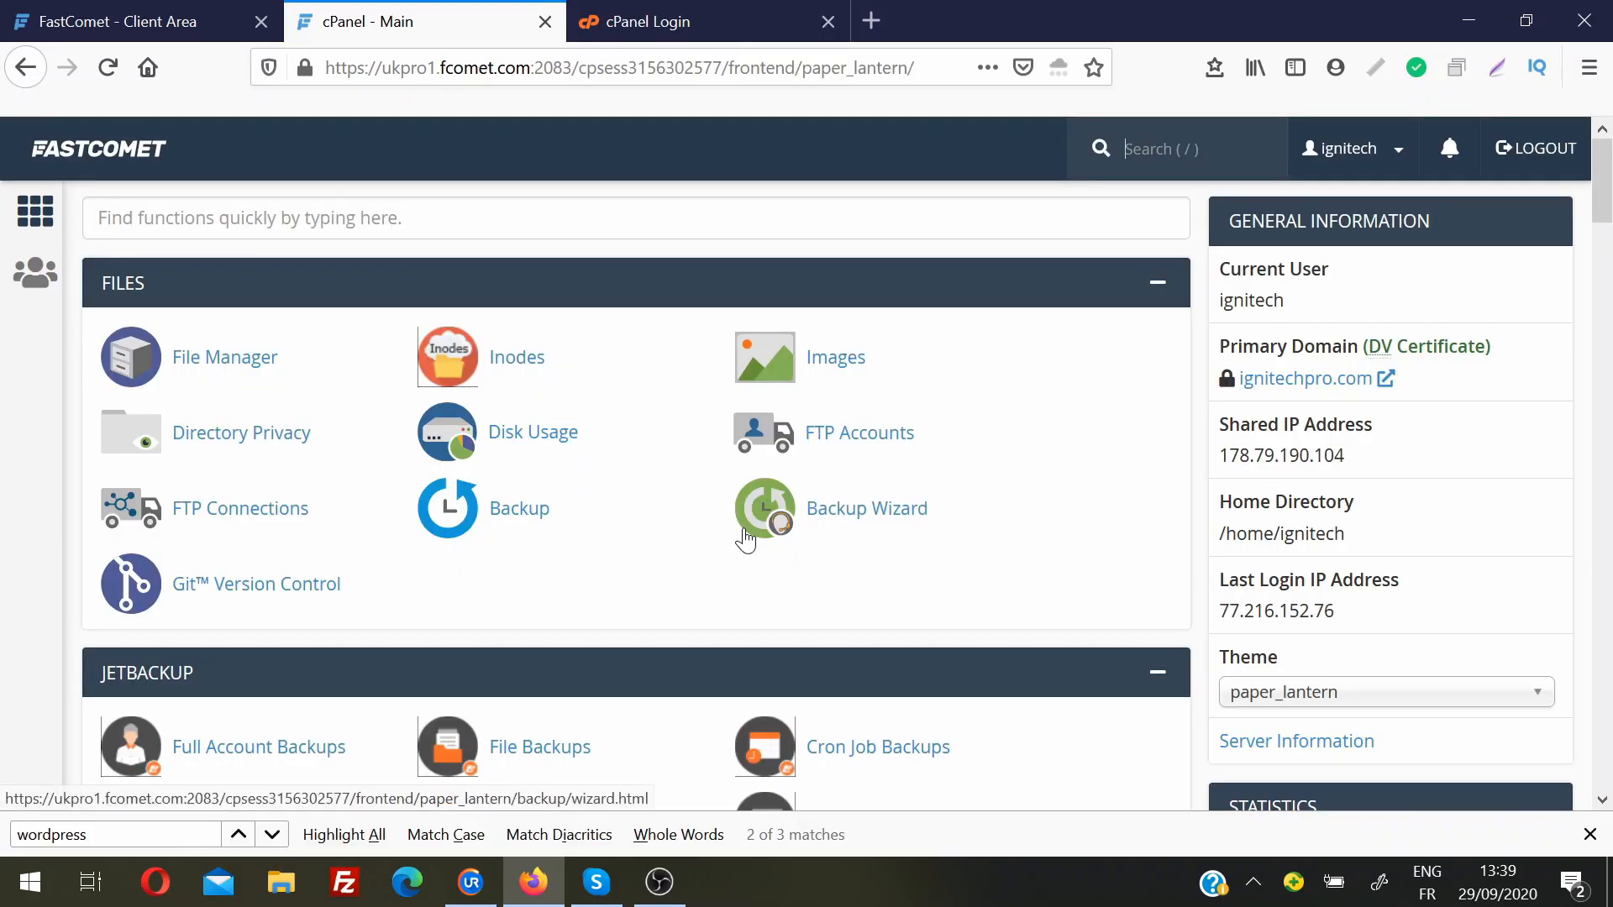
drag(1610, 187, 1610, 188)
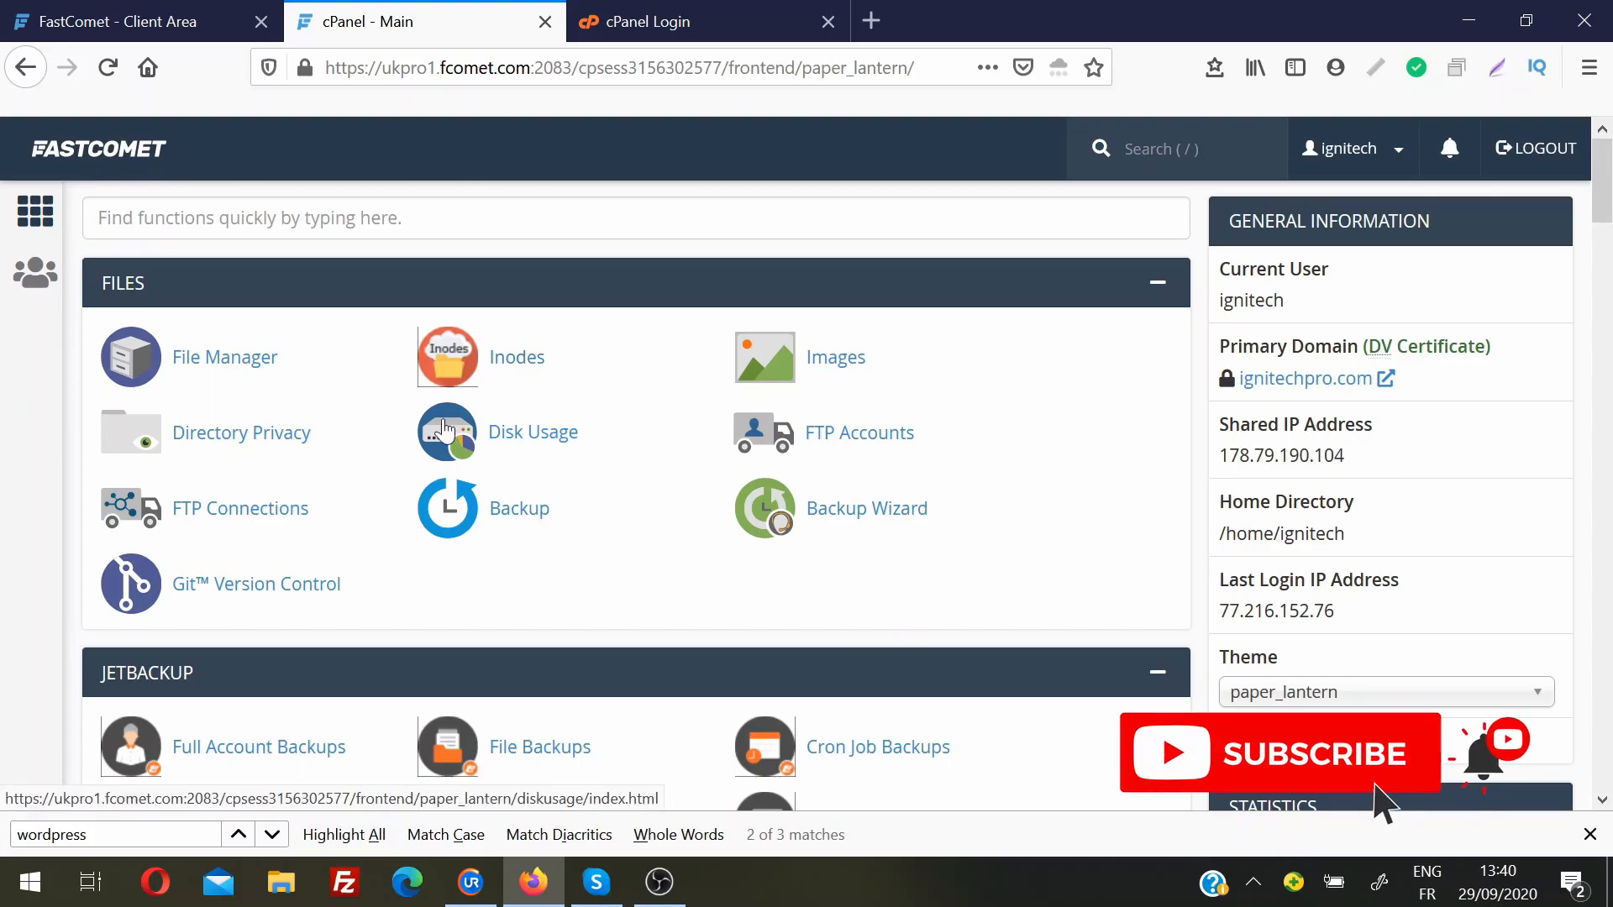
In the FastComet client area, locate the Access cPanel shortcut for the ignitechpro.com hosting under Active Products
click(177, 12)
drag(1603, 188, 1611, 472)
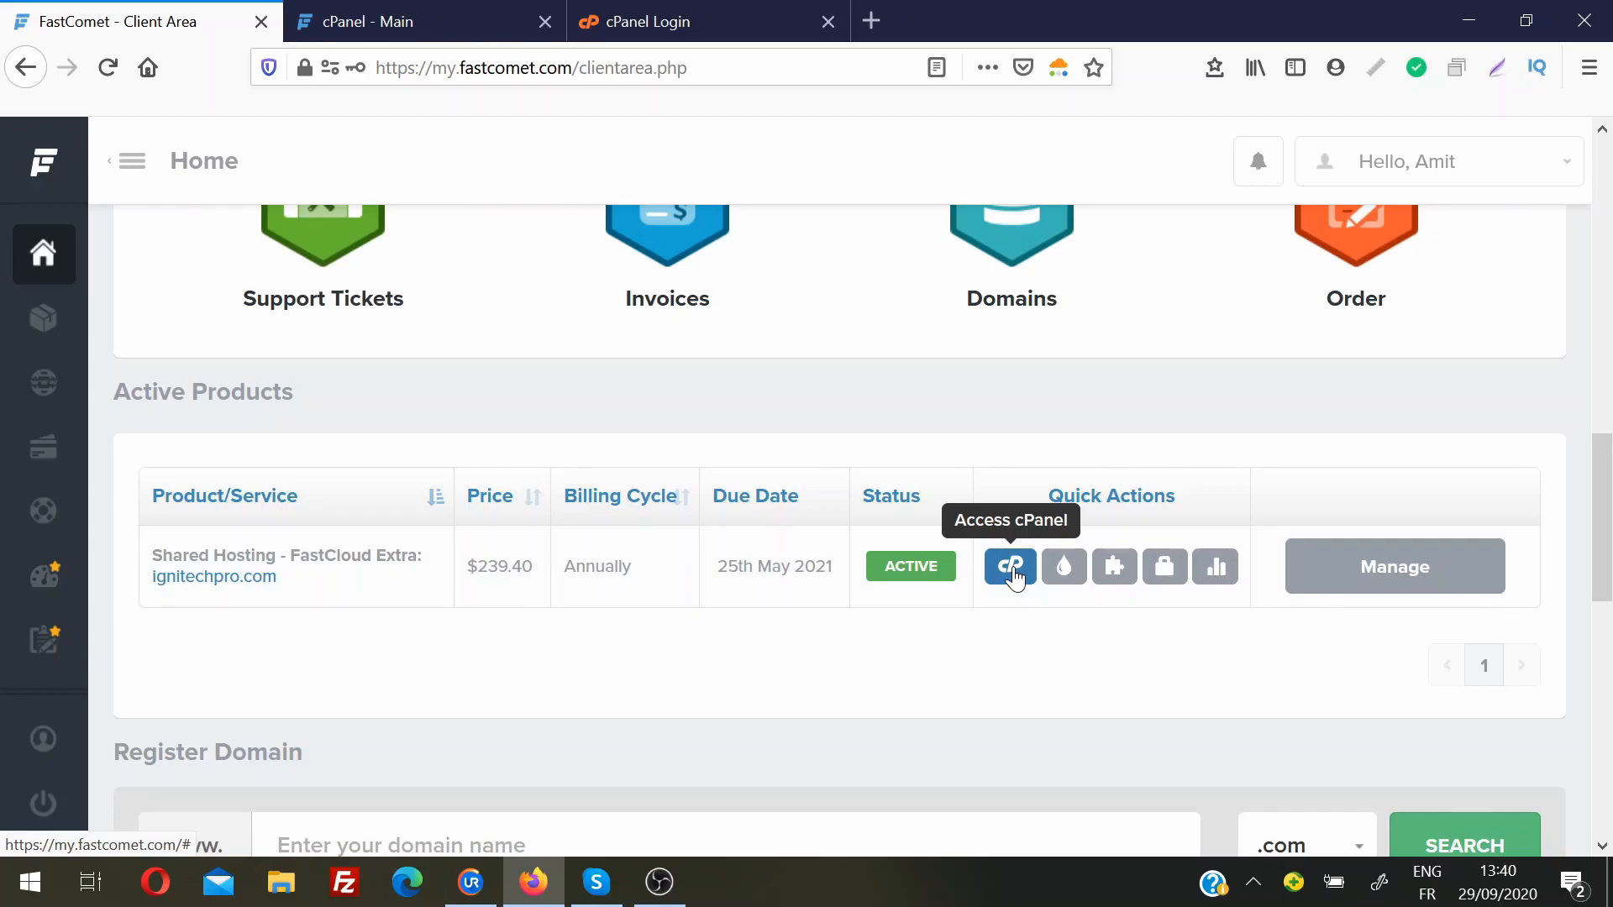
click(1012, 567)
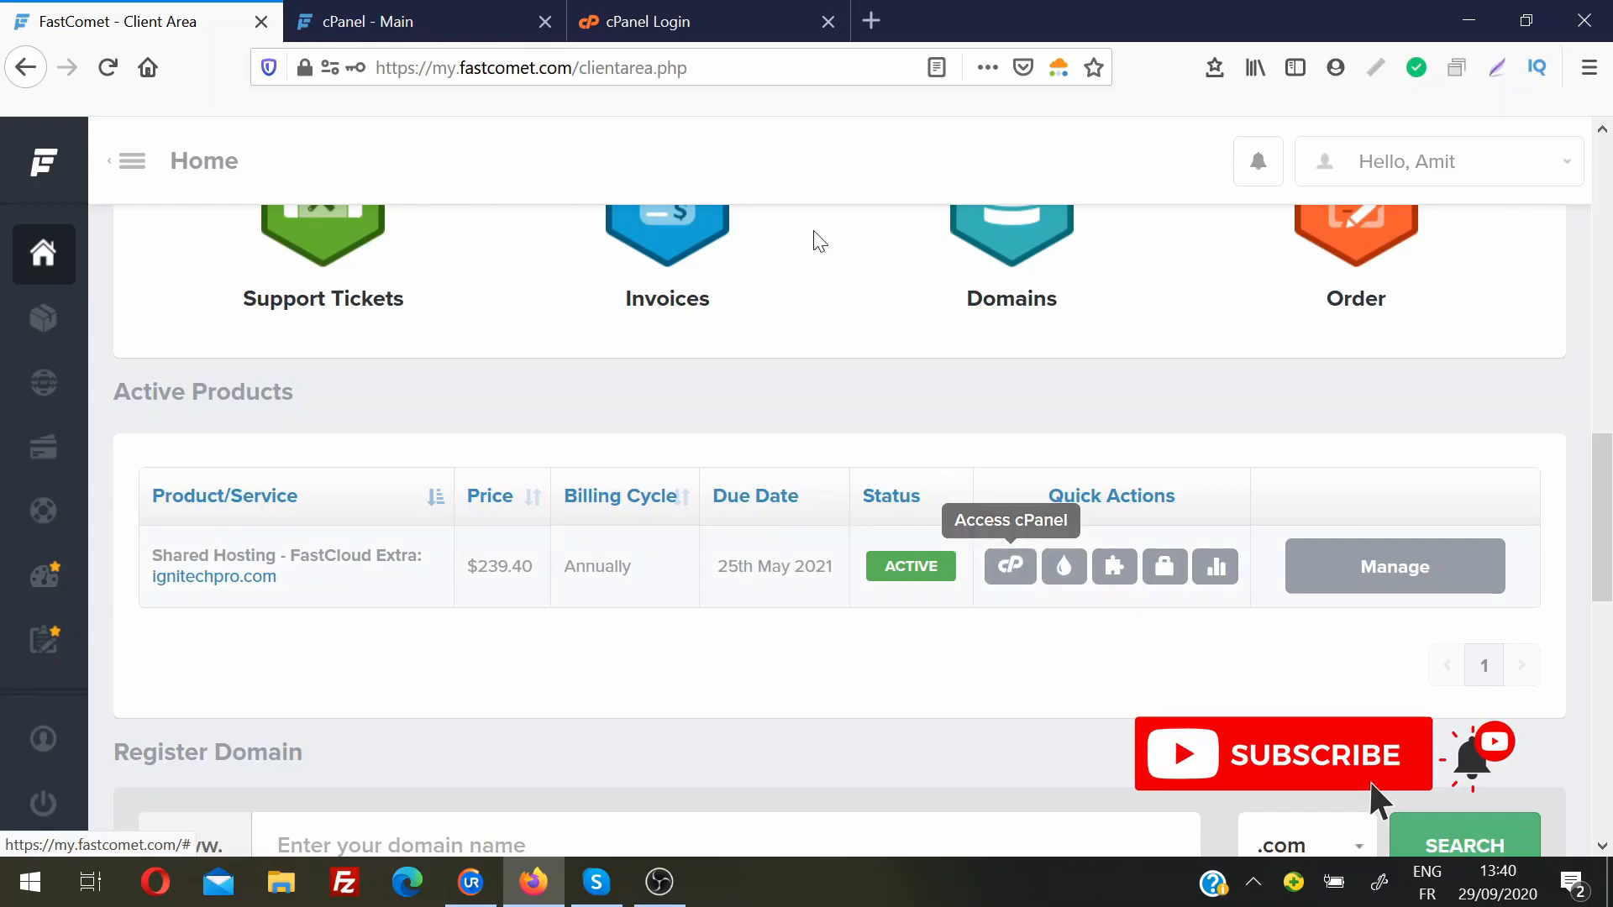
Reload the cPanel login page from the address ignitechpro.com/cpanel
click(674, 17)
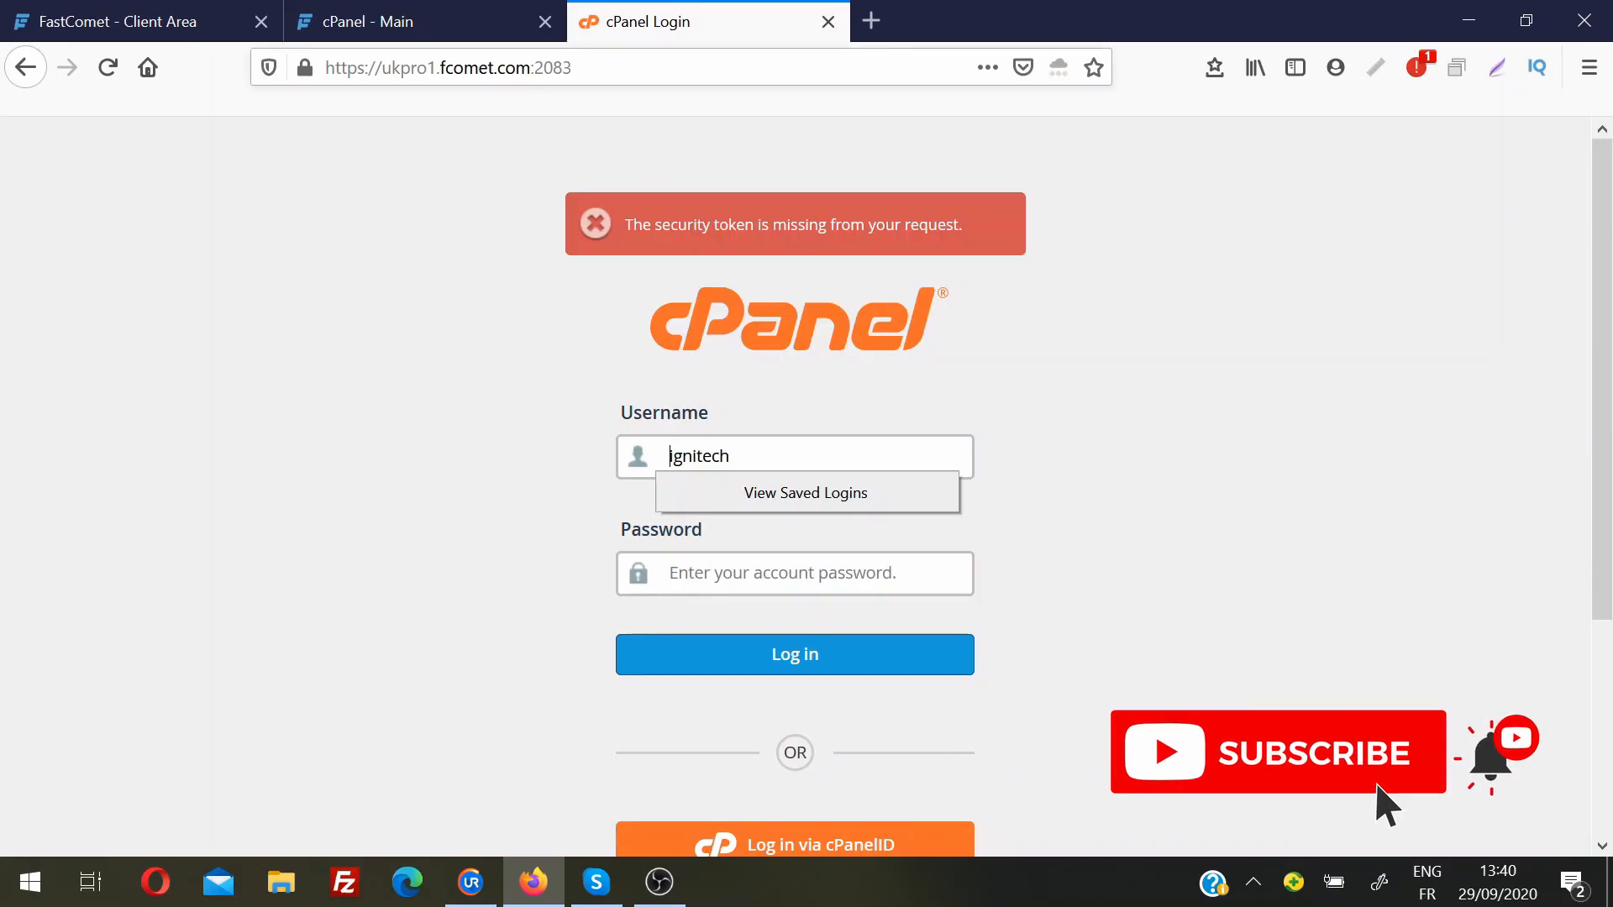
click(639, 67)
text(ignitechpro.com/c)
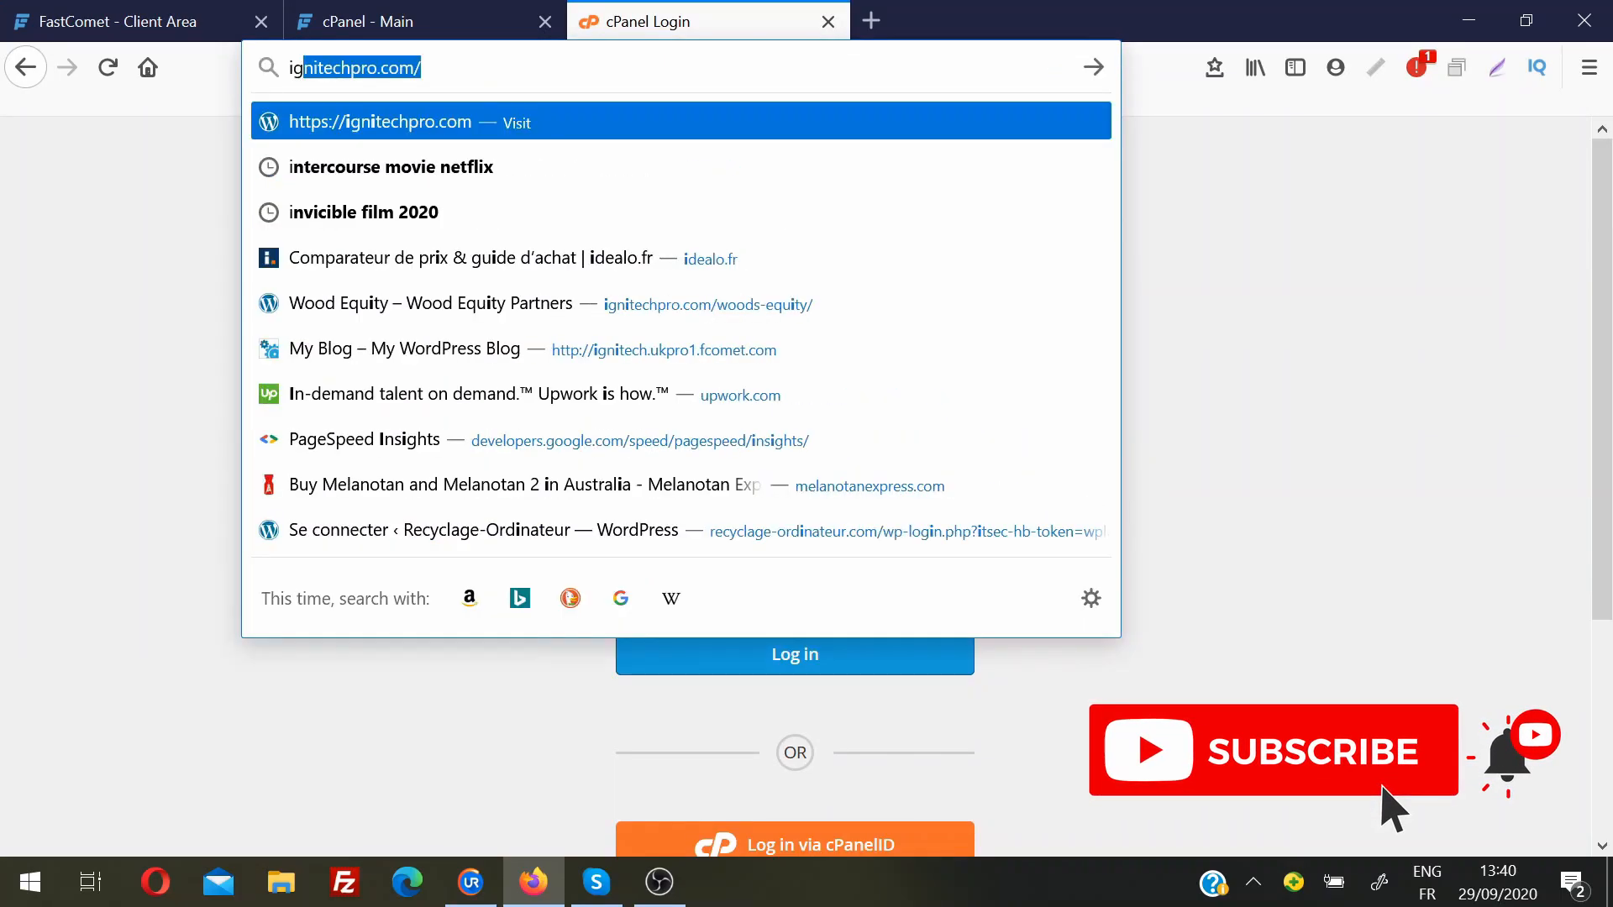
text(panel)
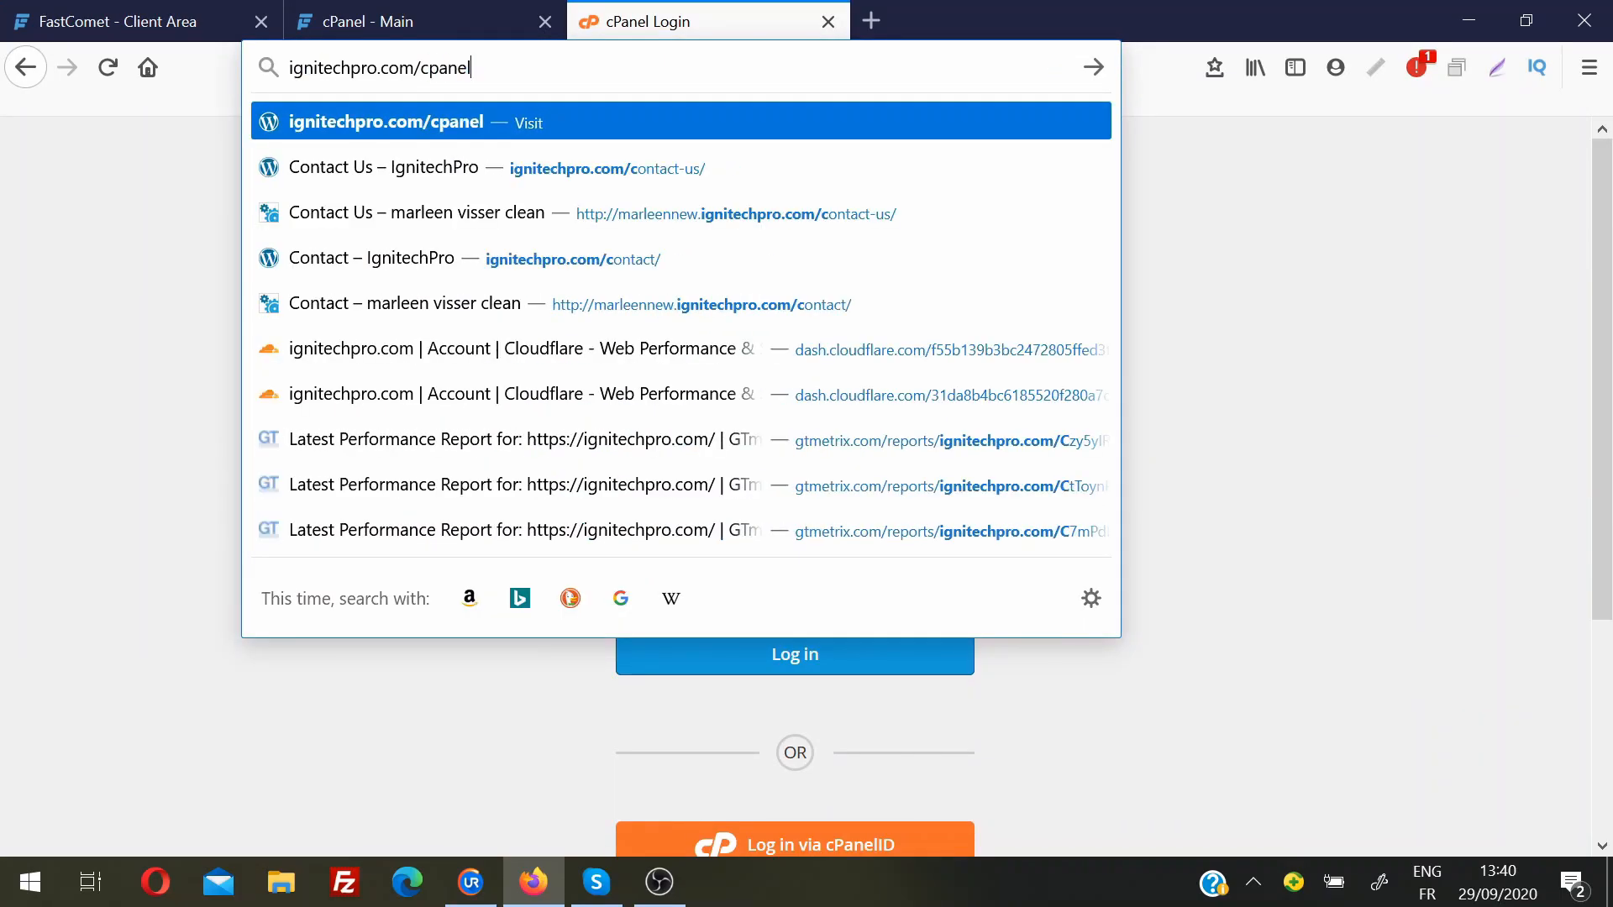
key(Return)
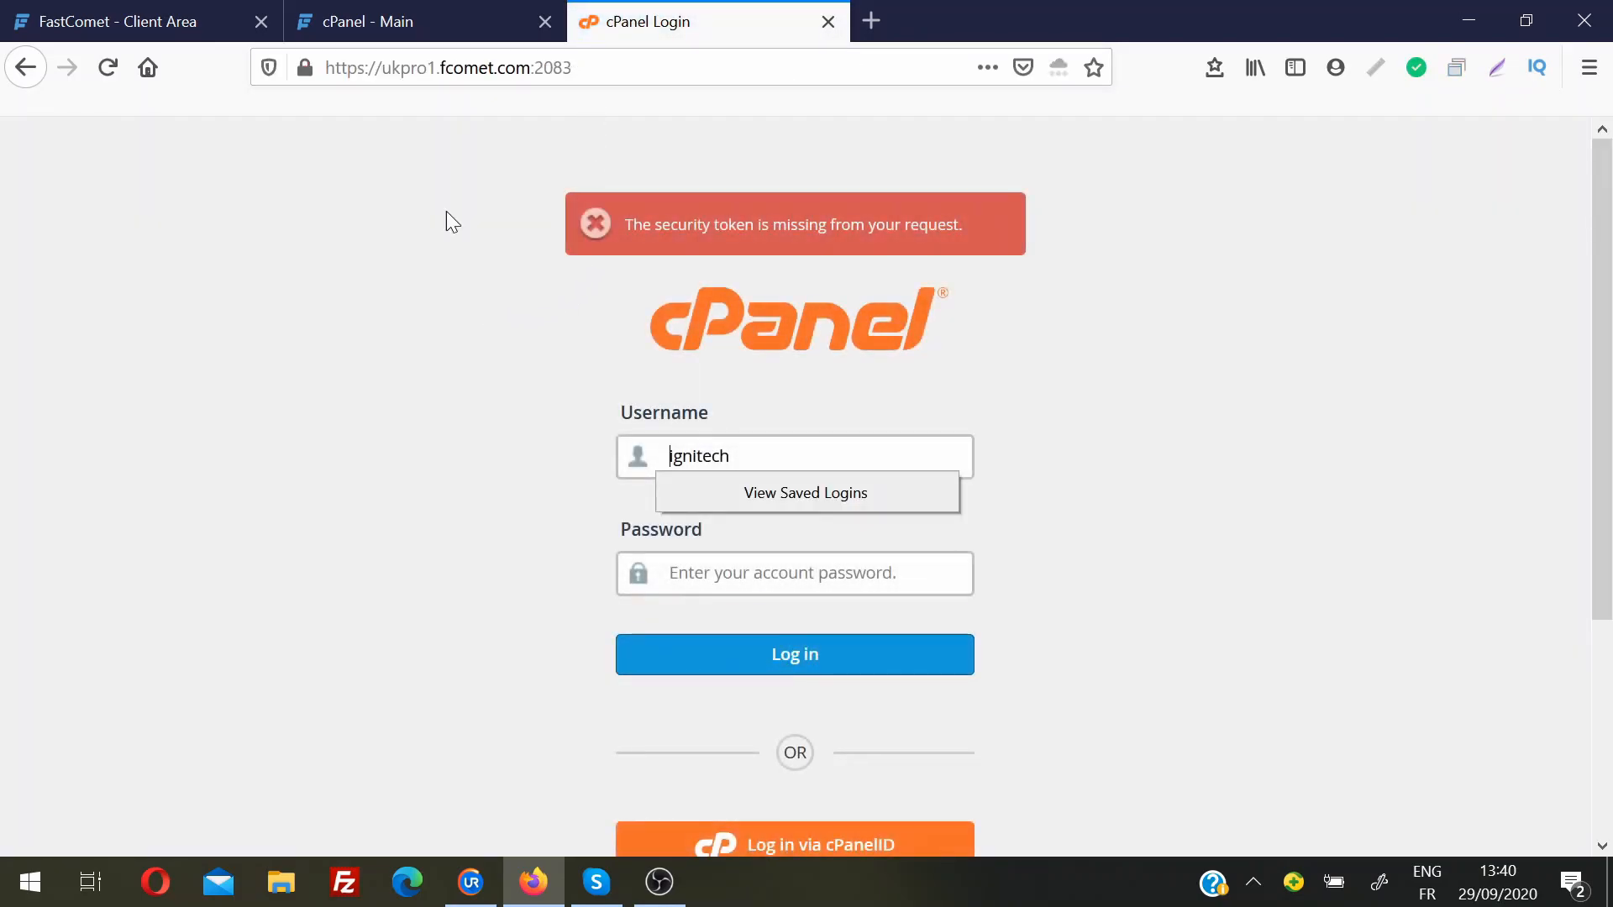
Search the cPanel main page for "wordpress" and open the WordPress script from the Softaculous Apps Installer section
click(386, 19)
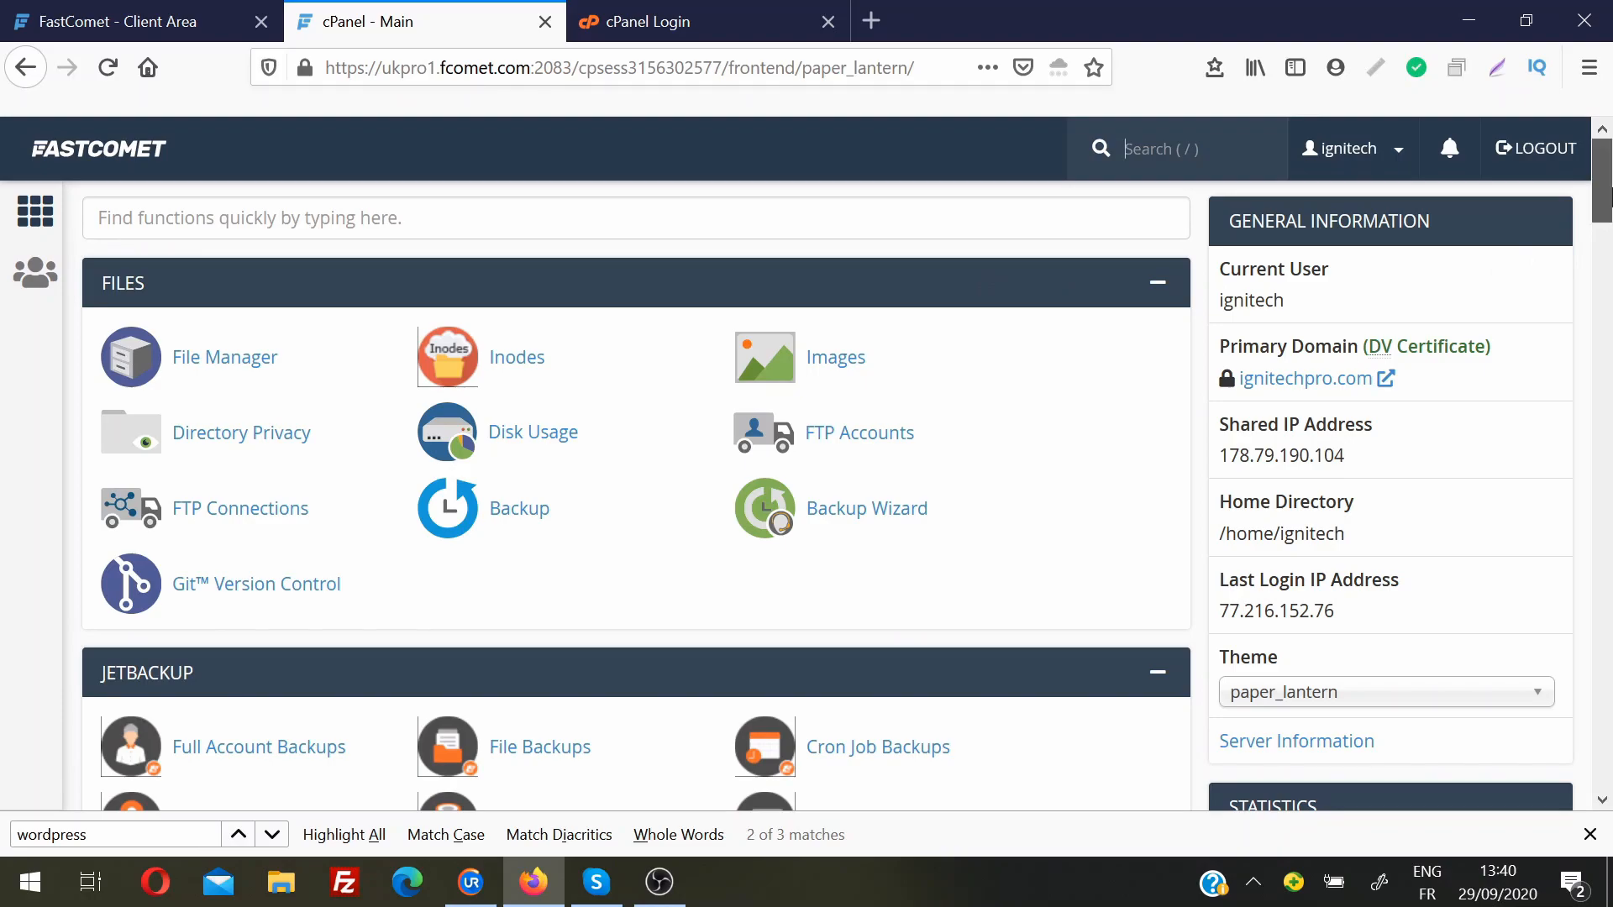
drag(1608, 194, 1609, 559)
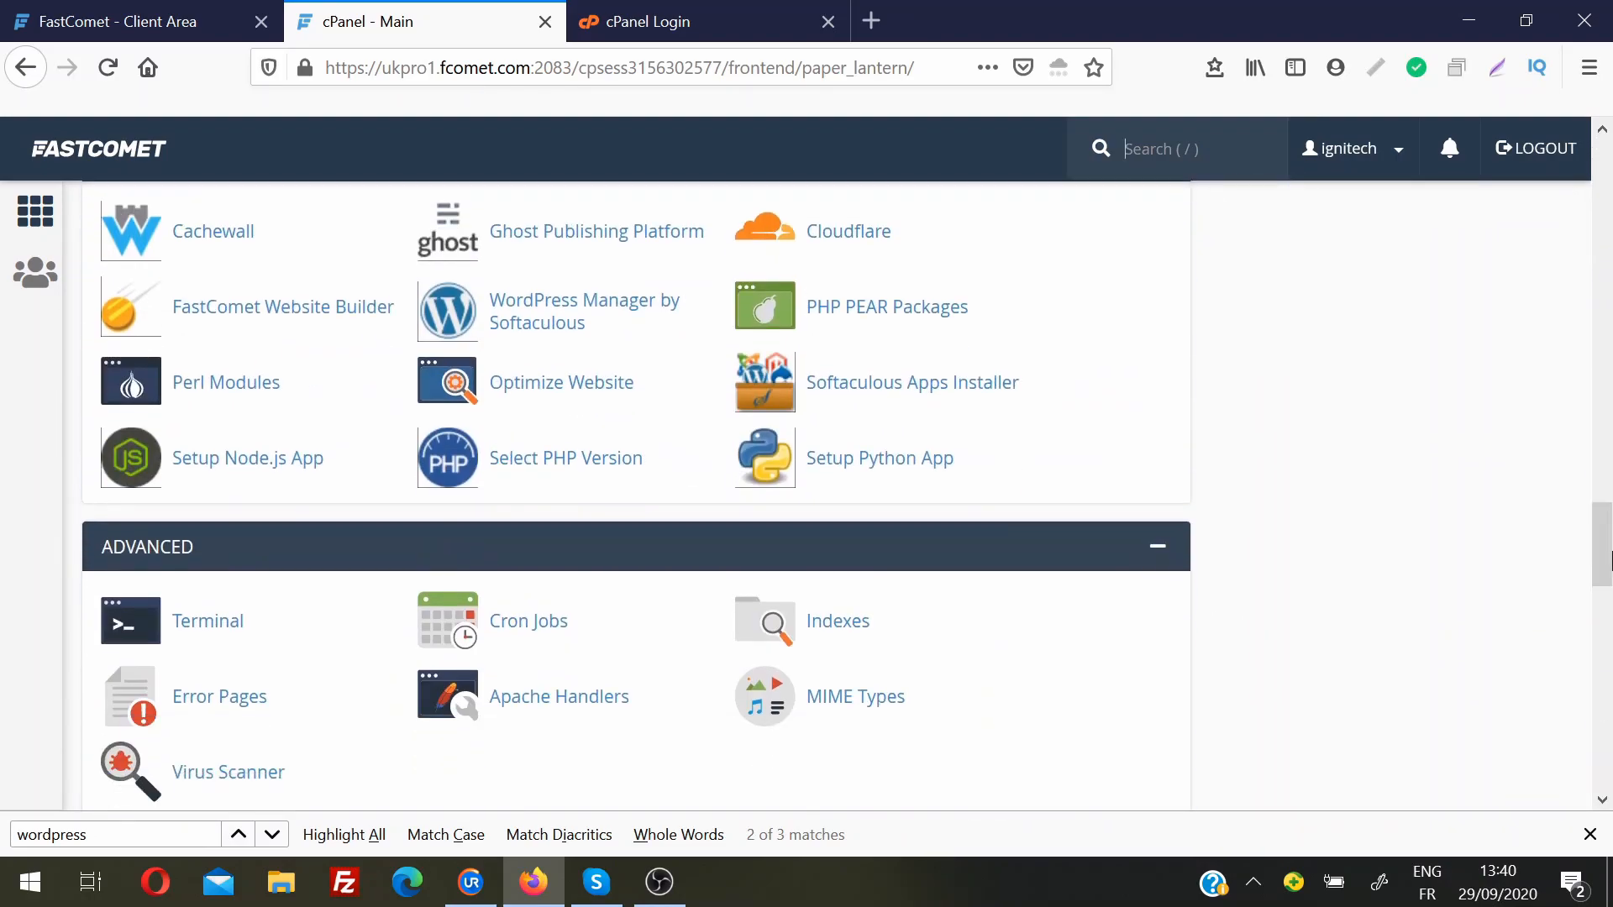
key(ctrl+f)
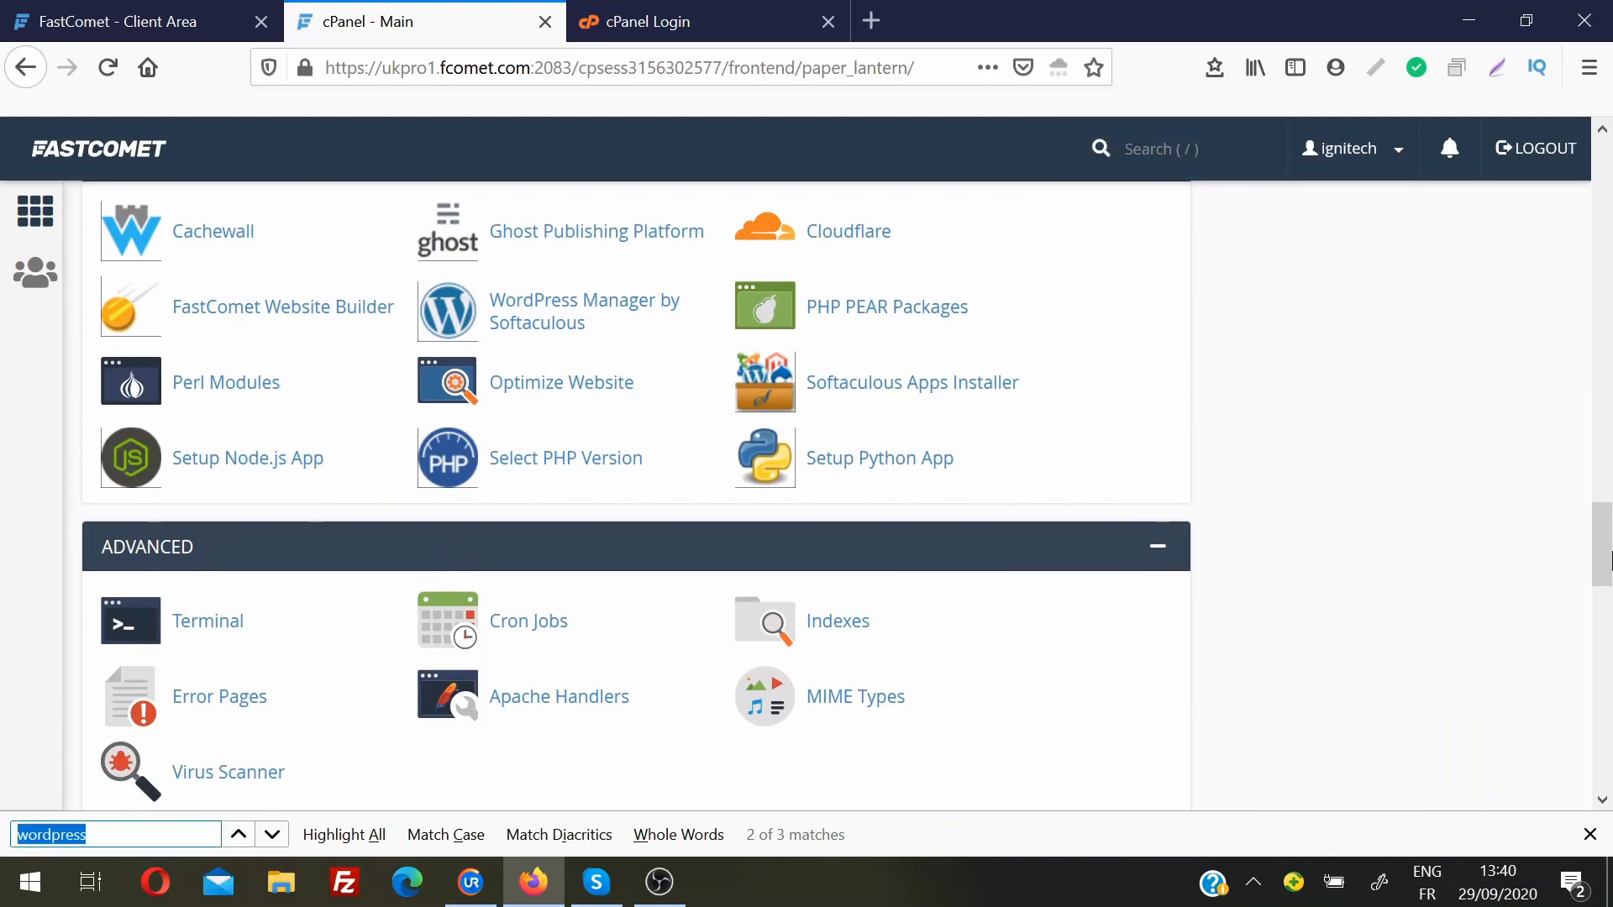
key(Return)
key(Return)
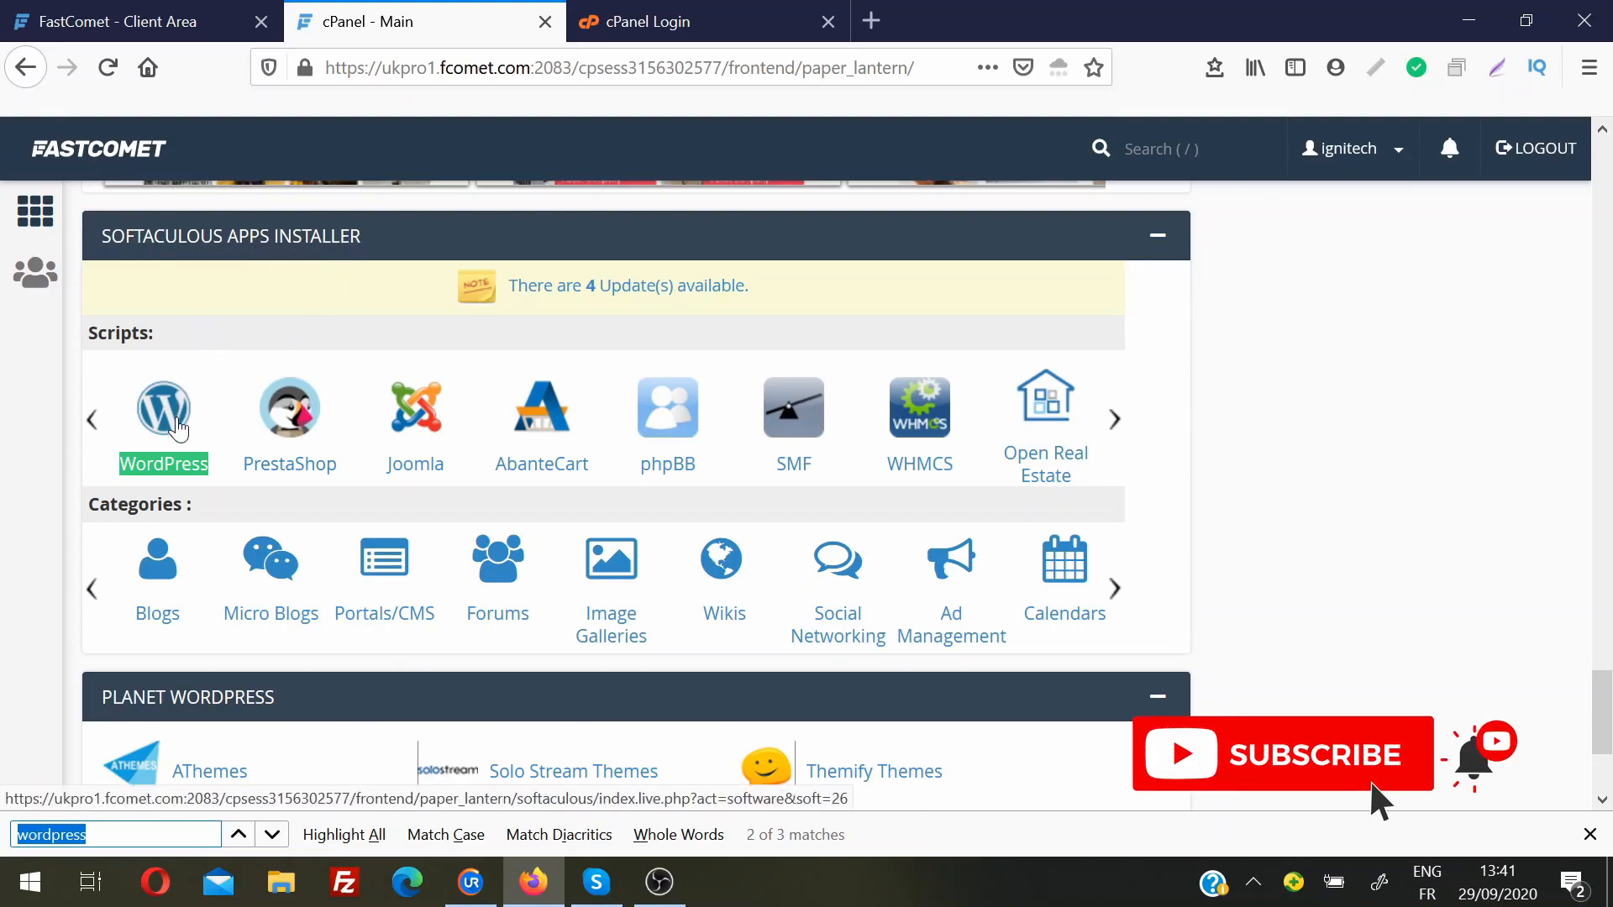
click(177, 429)
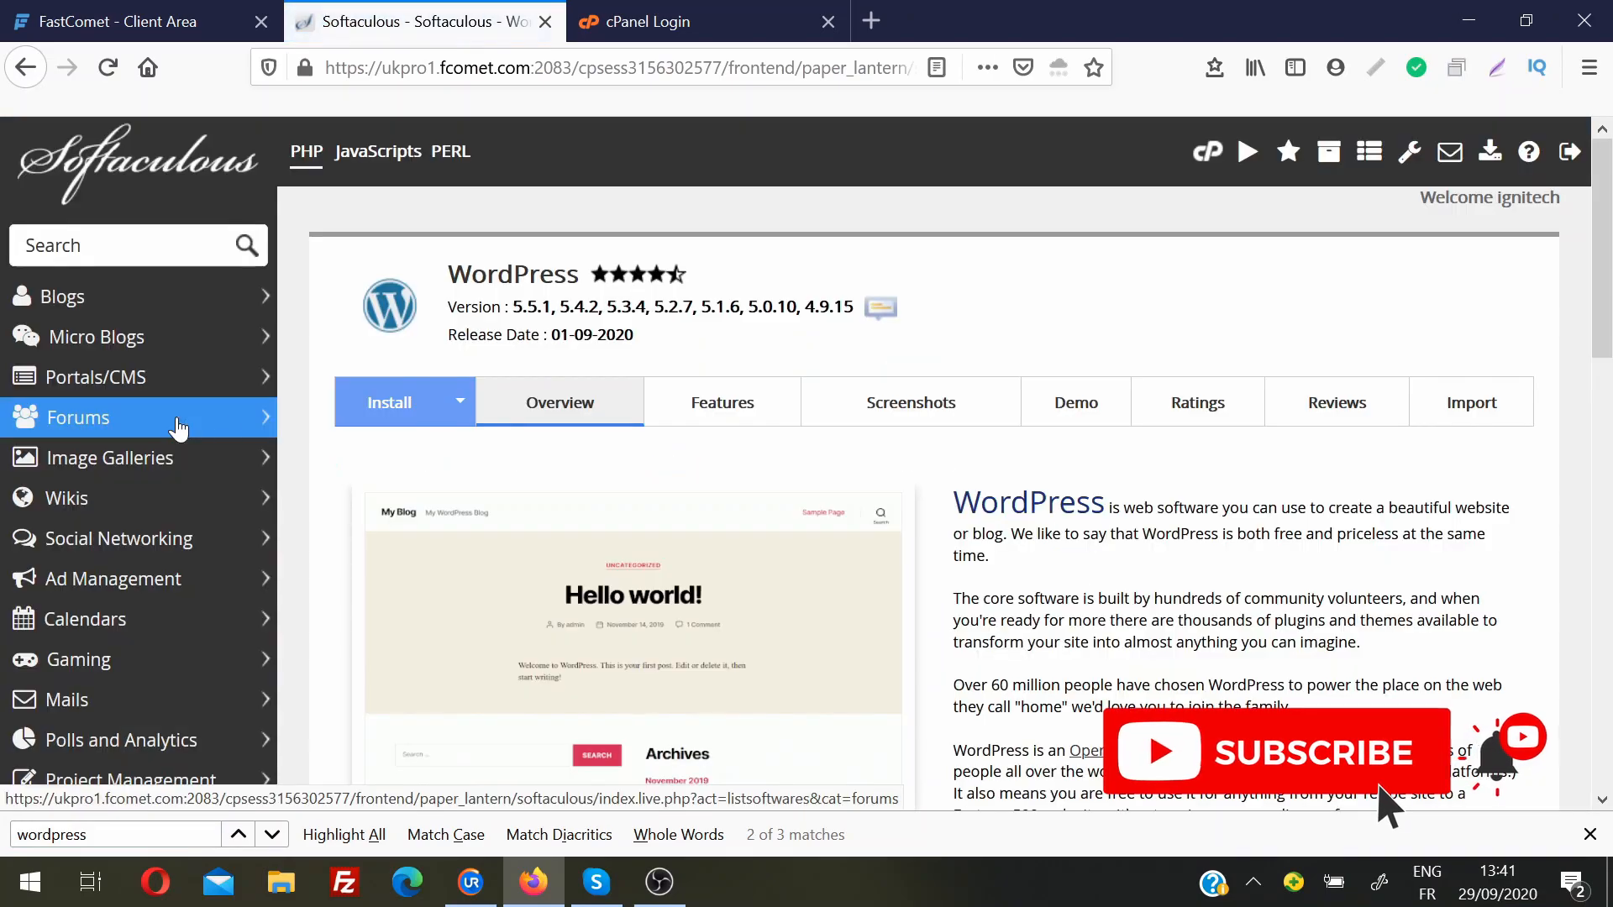
Start a new WordPress installation and check the list of installable versions, keeping 5.5.1
scroll(1609, 285, down, 1)
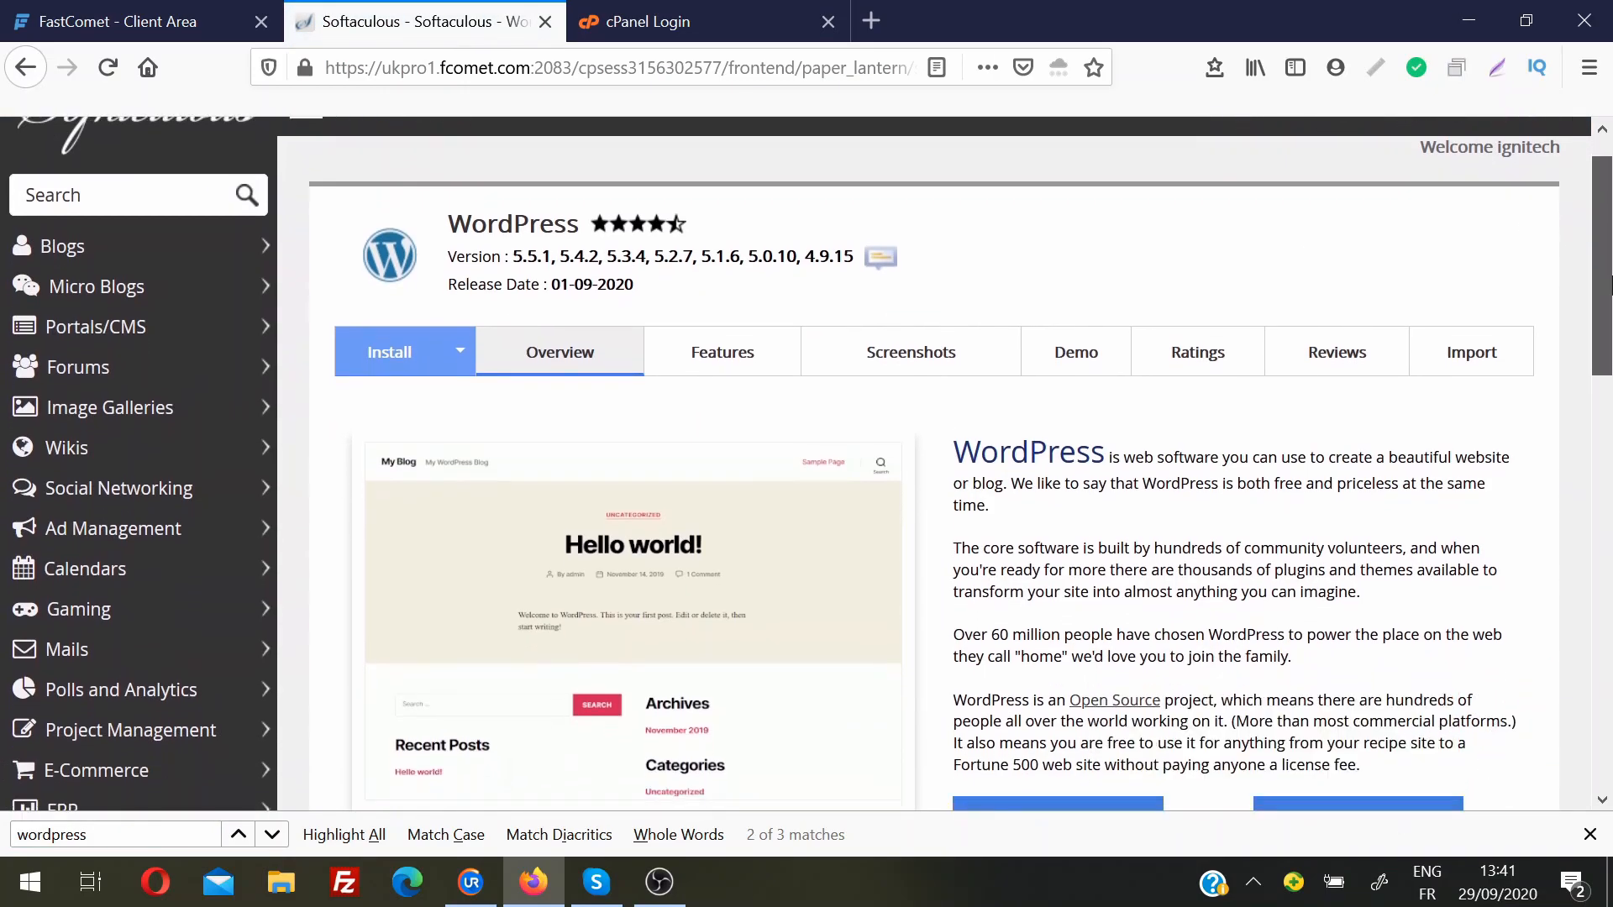
scroll(1609, 285, down, 2)
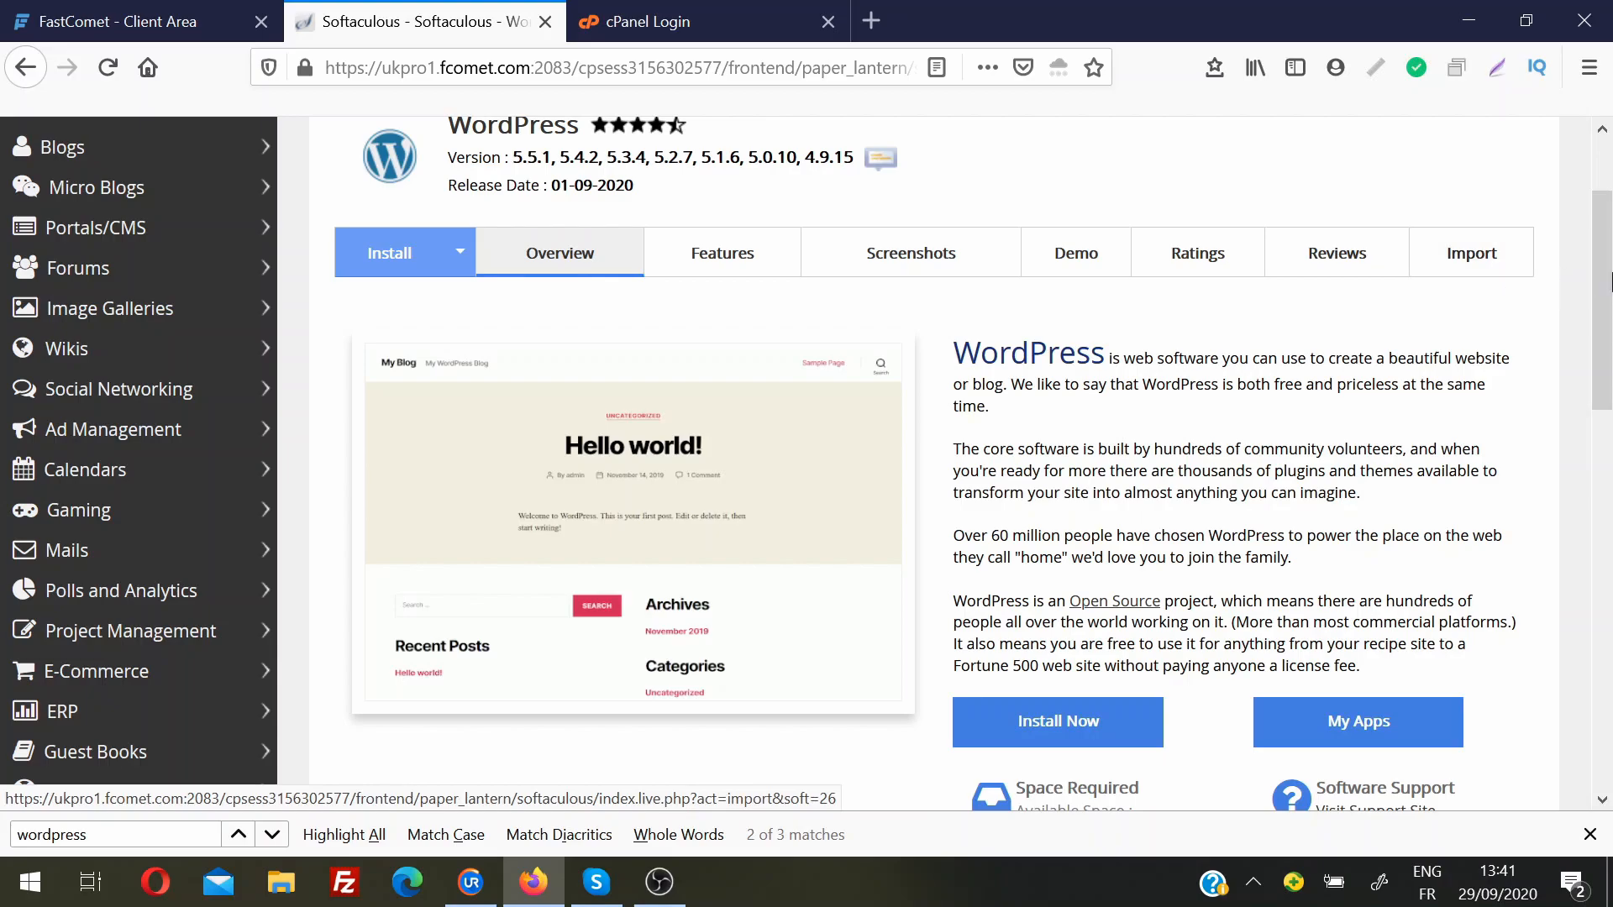
scroll(1609, 294, down, 1)
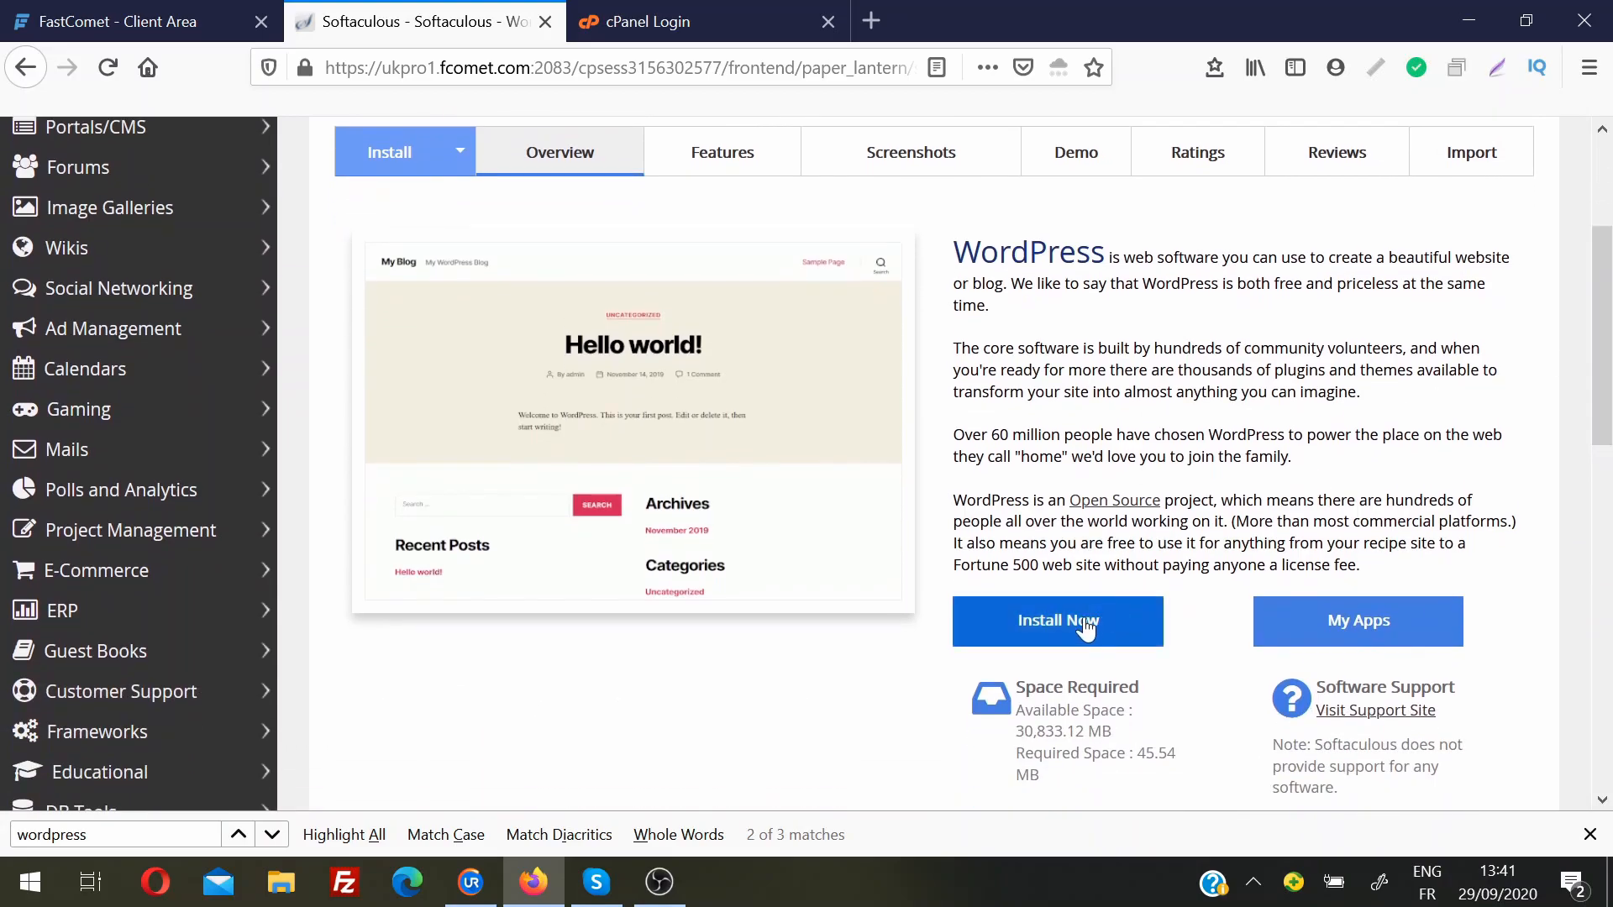
click(1075, 632)
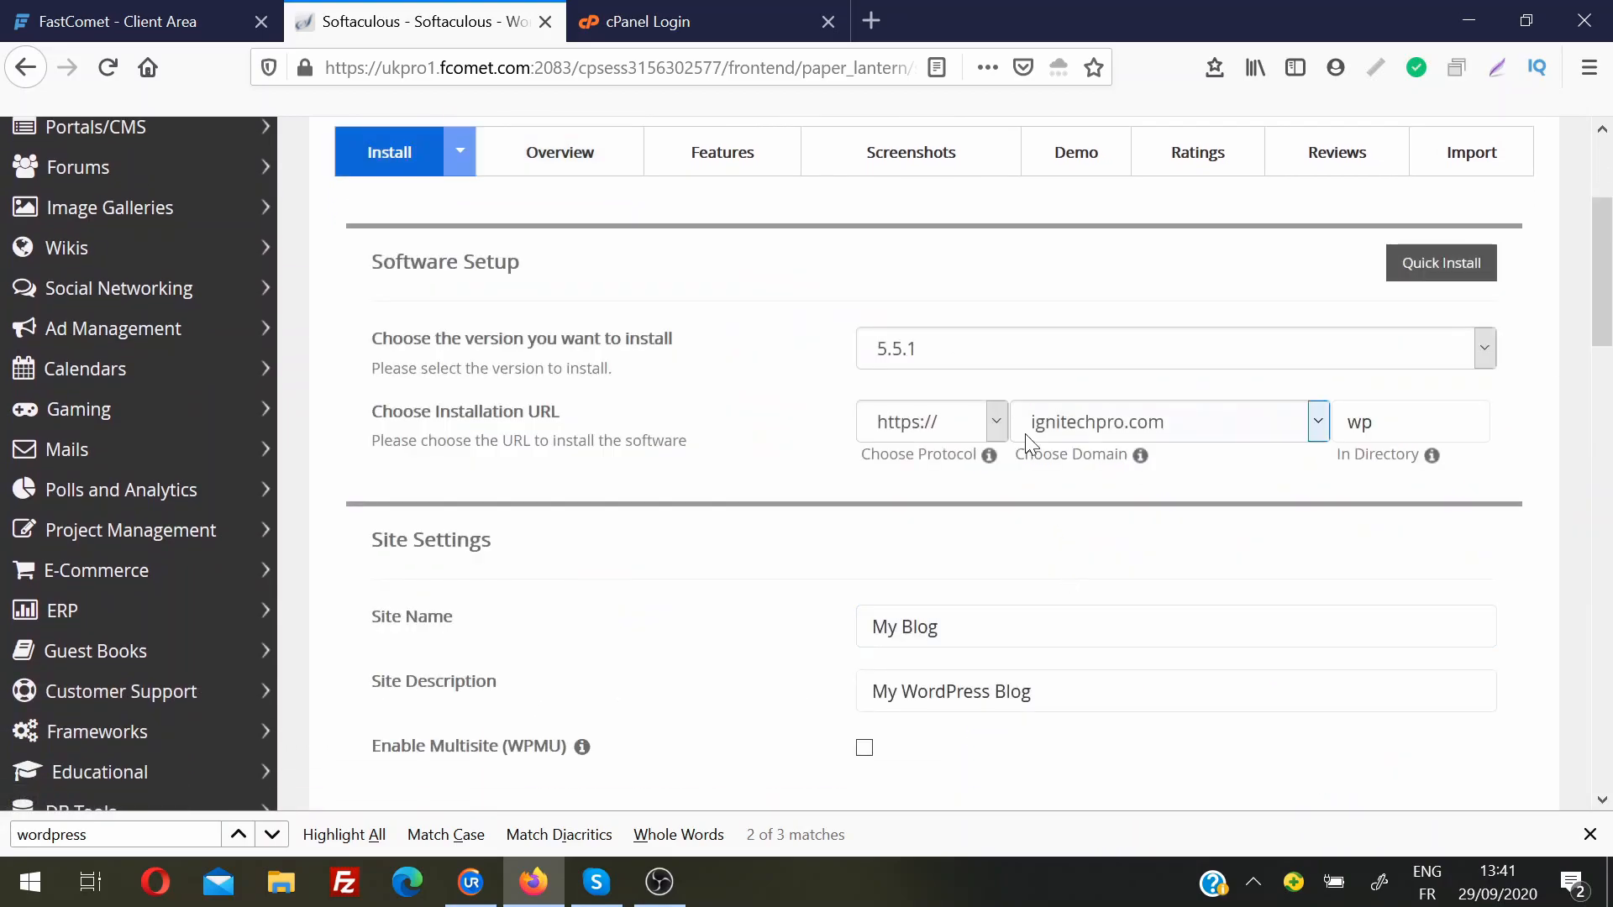
click(1033, 363)
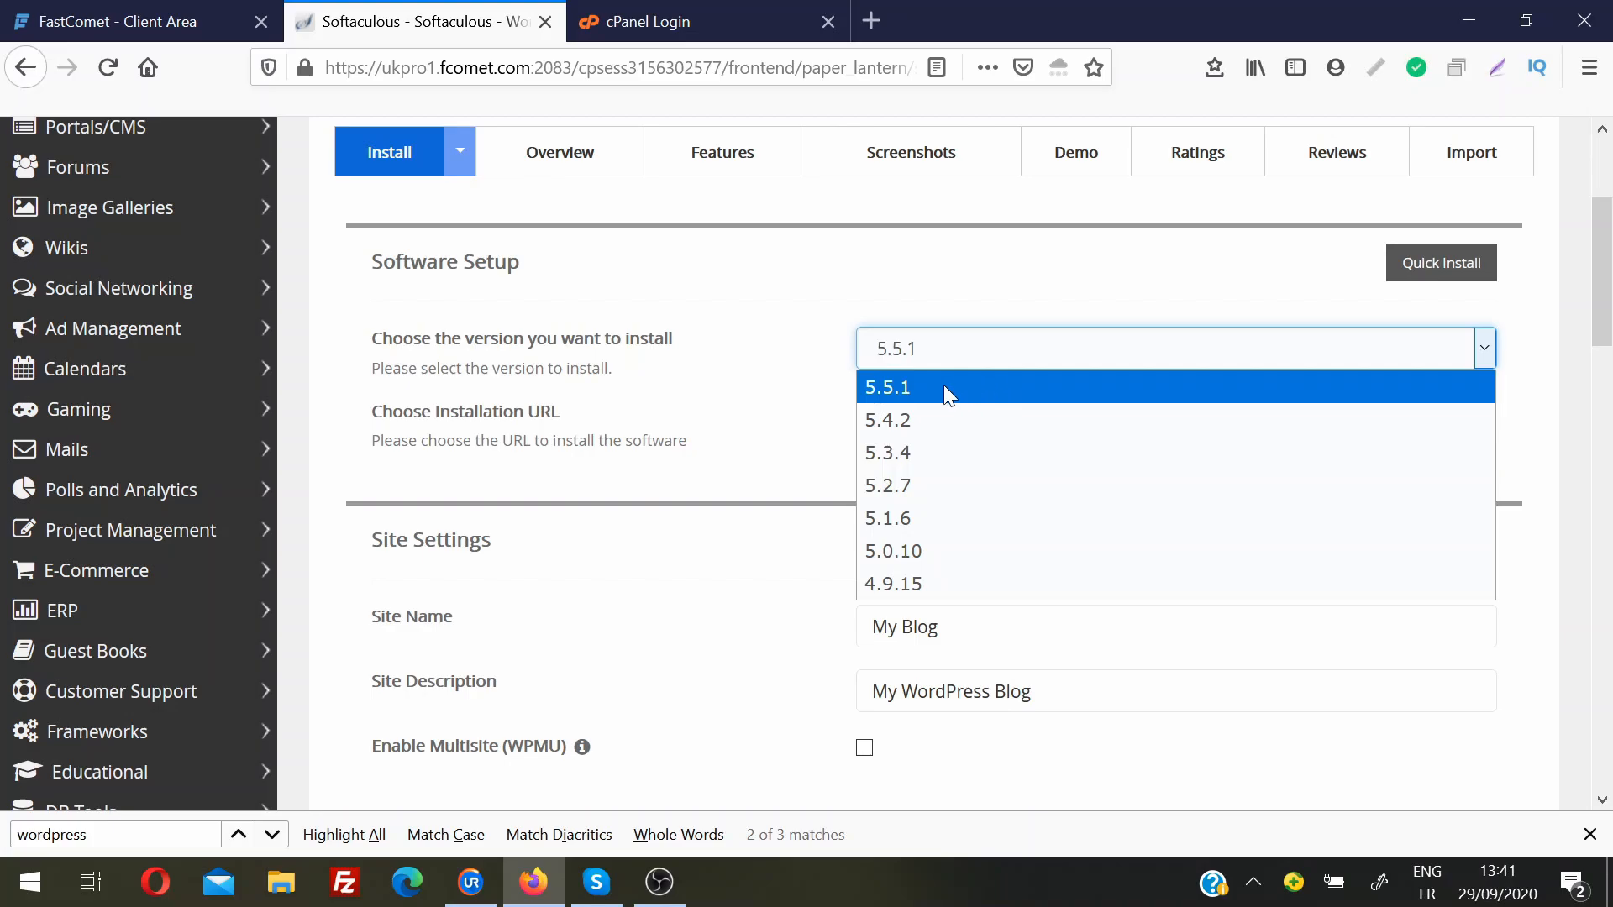
click(741, 394)
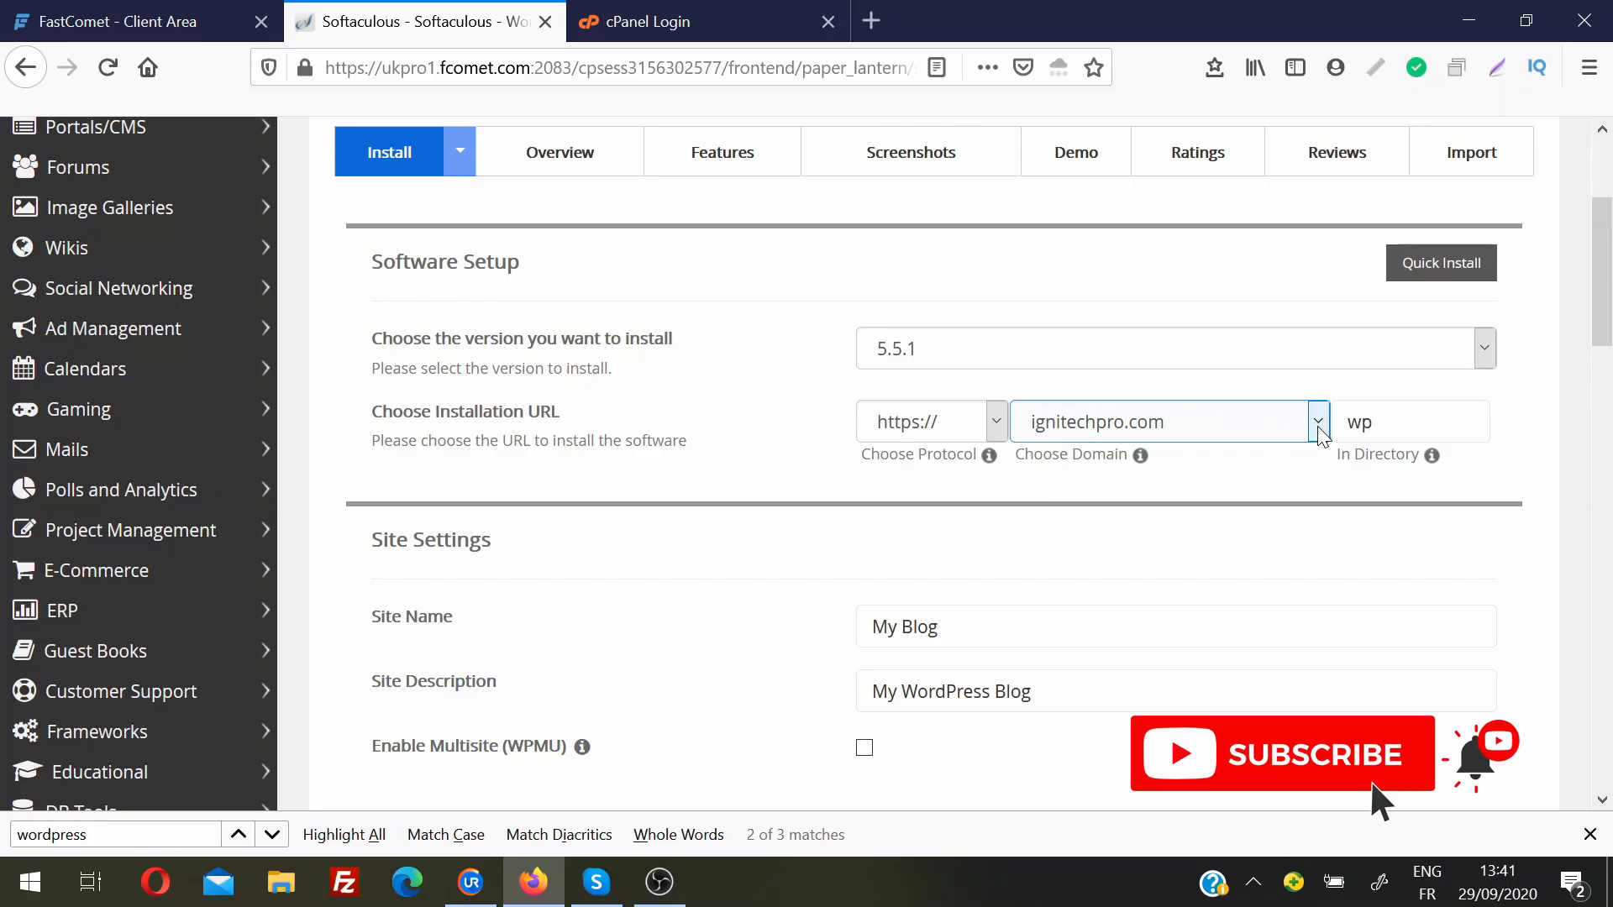
Replace the installation directory under ignitechpro.com with wordpressnew
click(1386, 422)
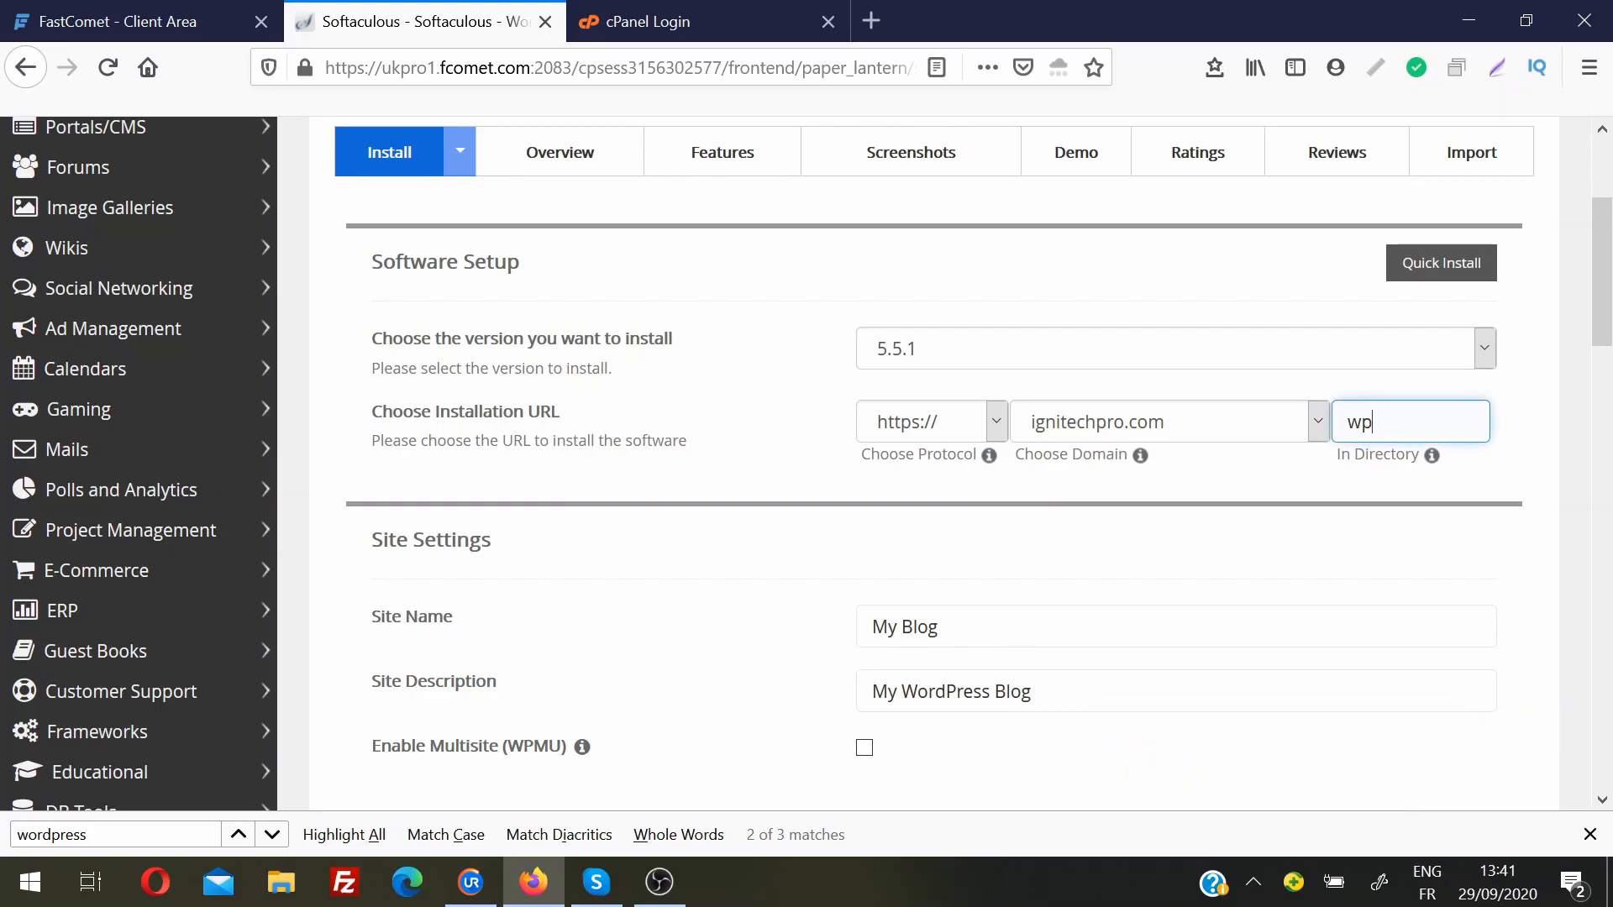
key(BackSpace)
key(BackSpace)
click(1249, 506)
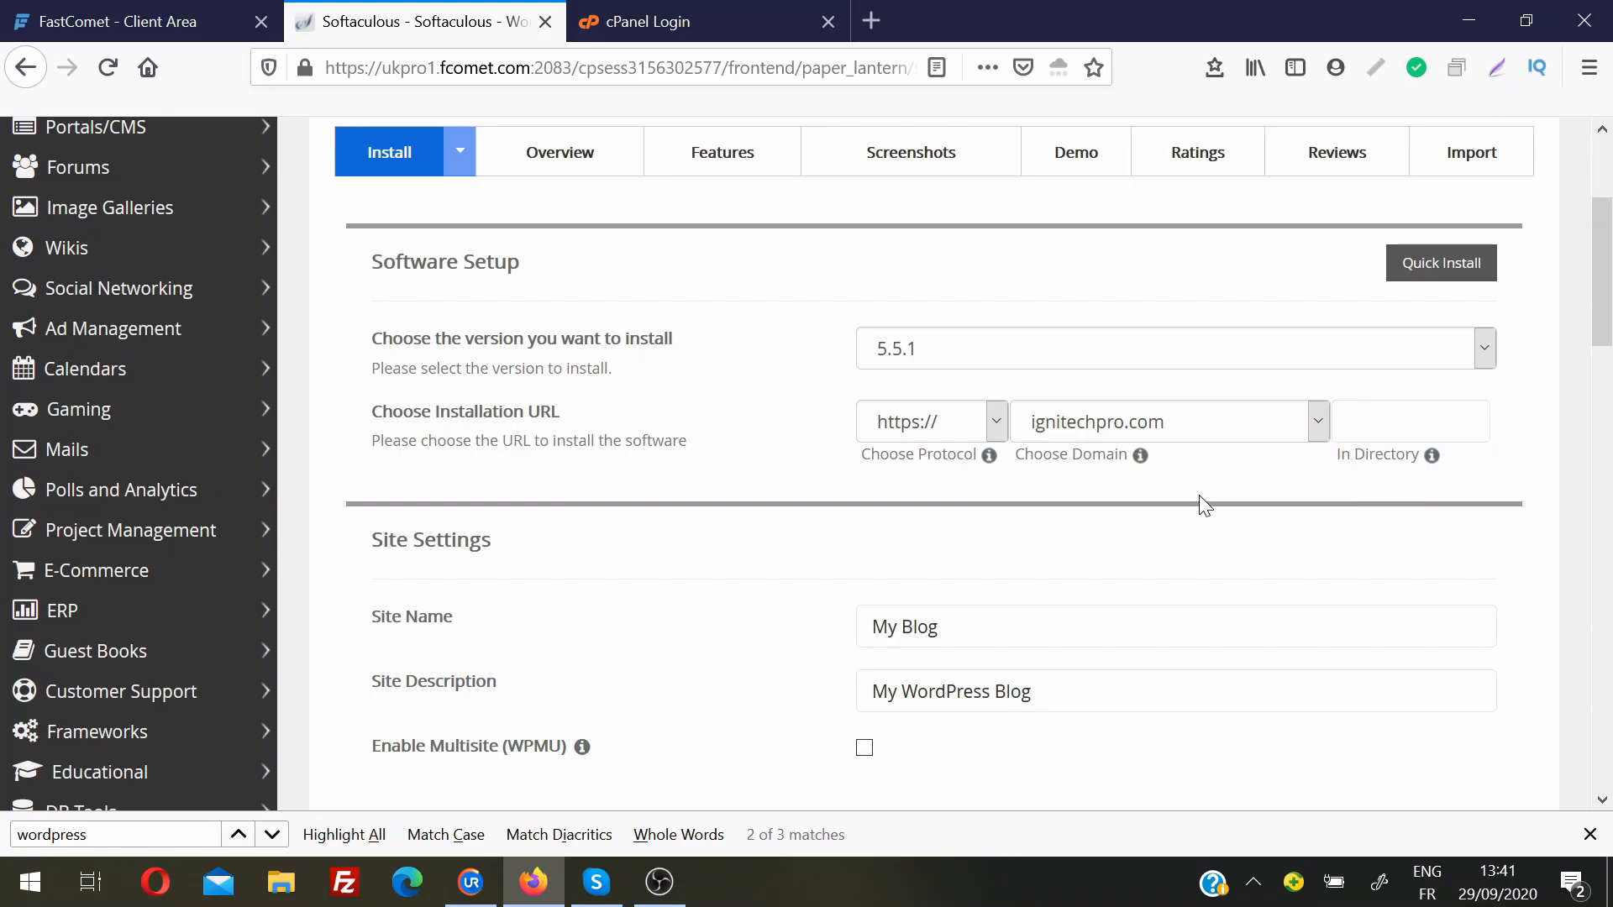
click(1394, 422)
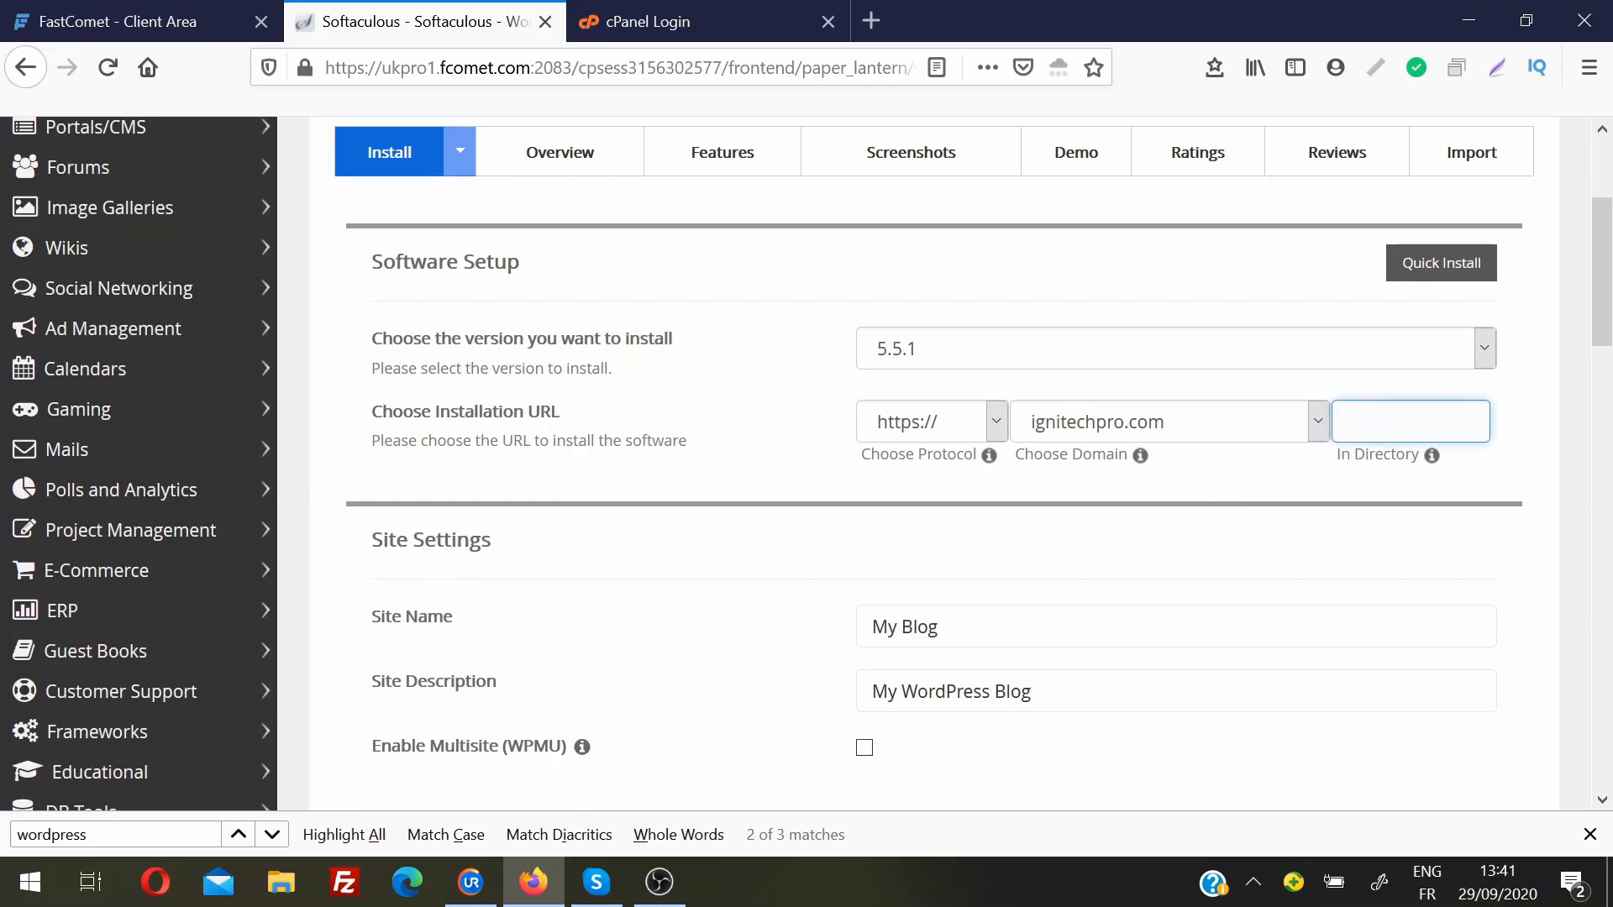
text(wordpres)
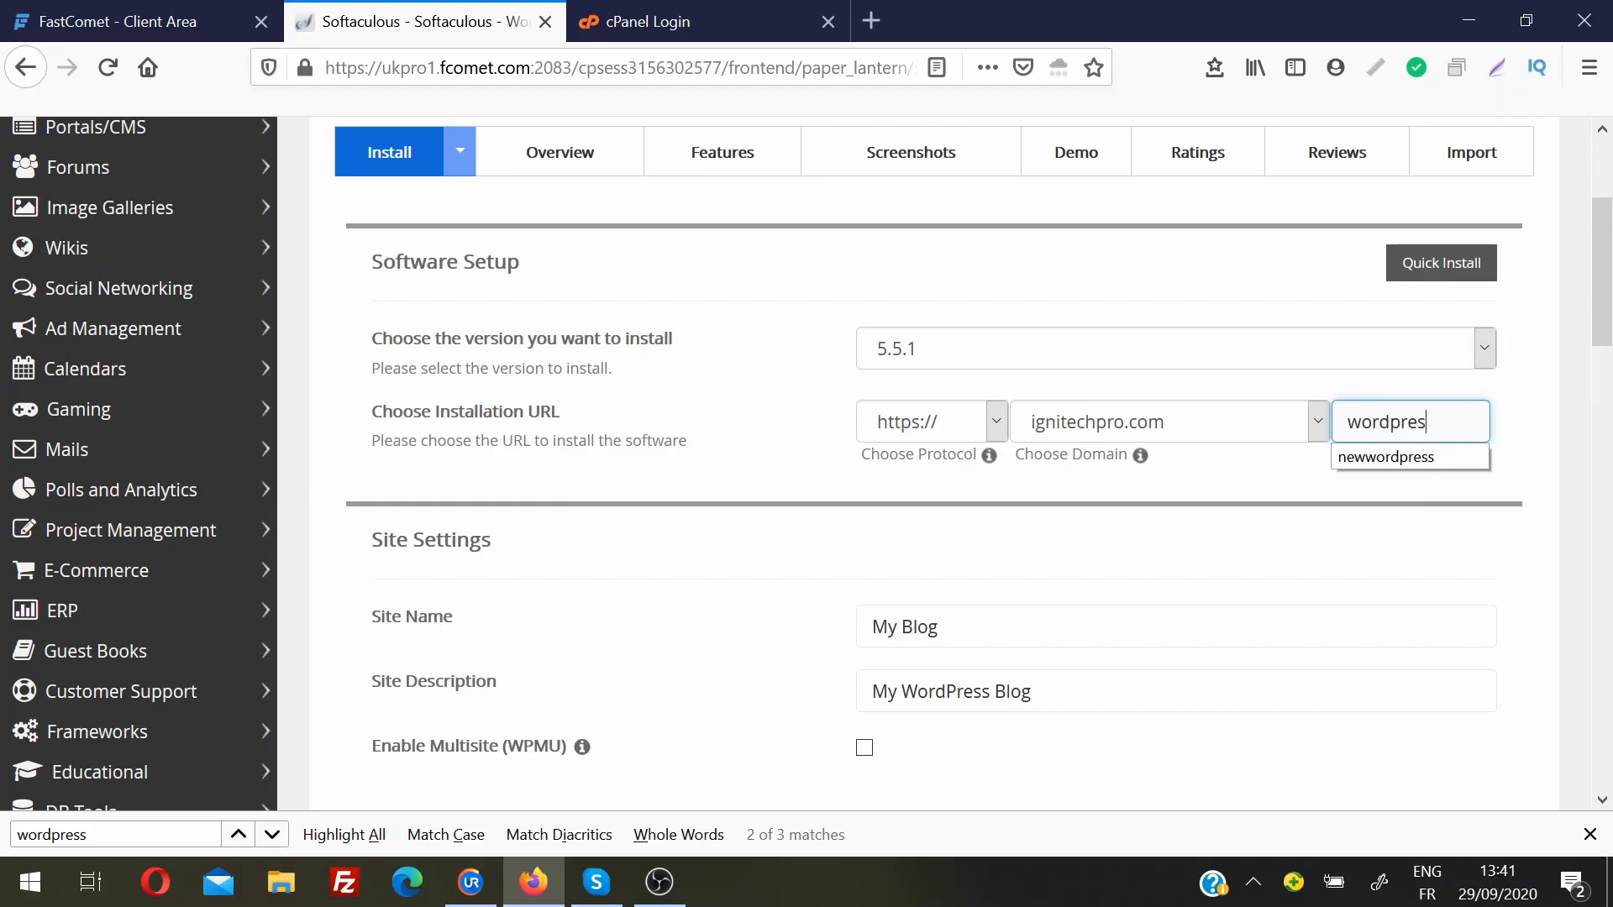
text(snew)
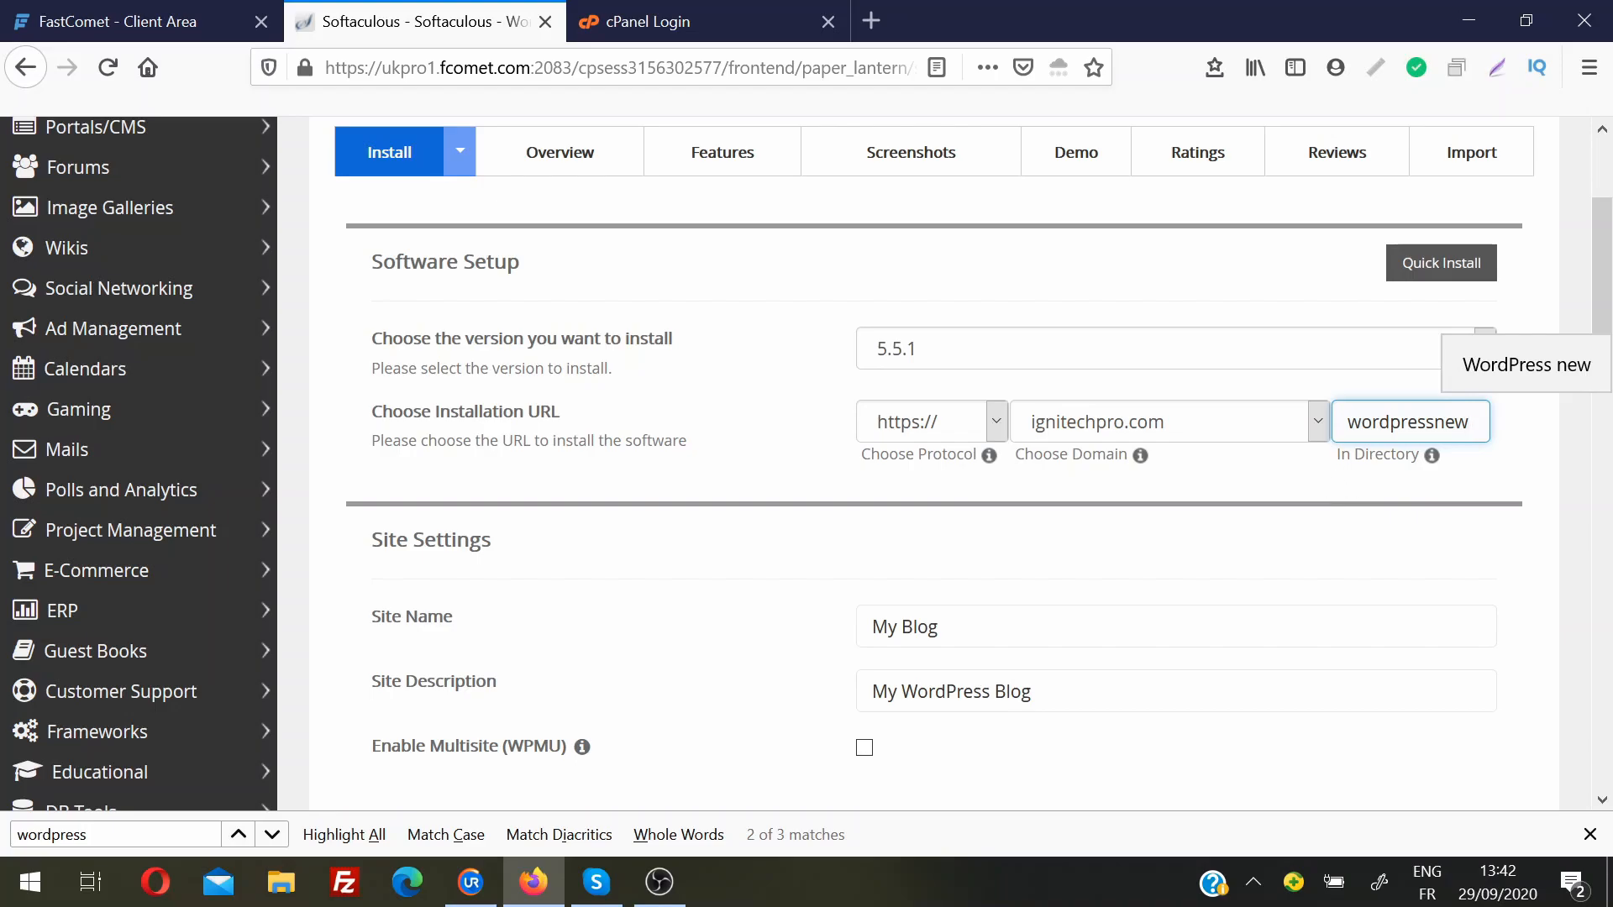
Generate a random admin password in the Admin Account settings
scroll(1602, 320, down, 3)
drag(1608, 307, 1609, 428)
click(1008, 395)
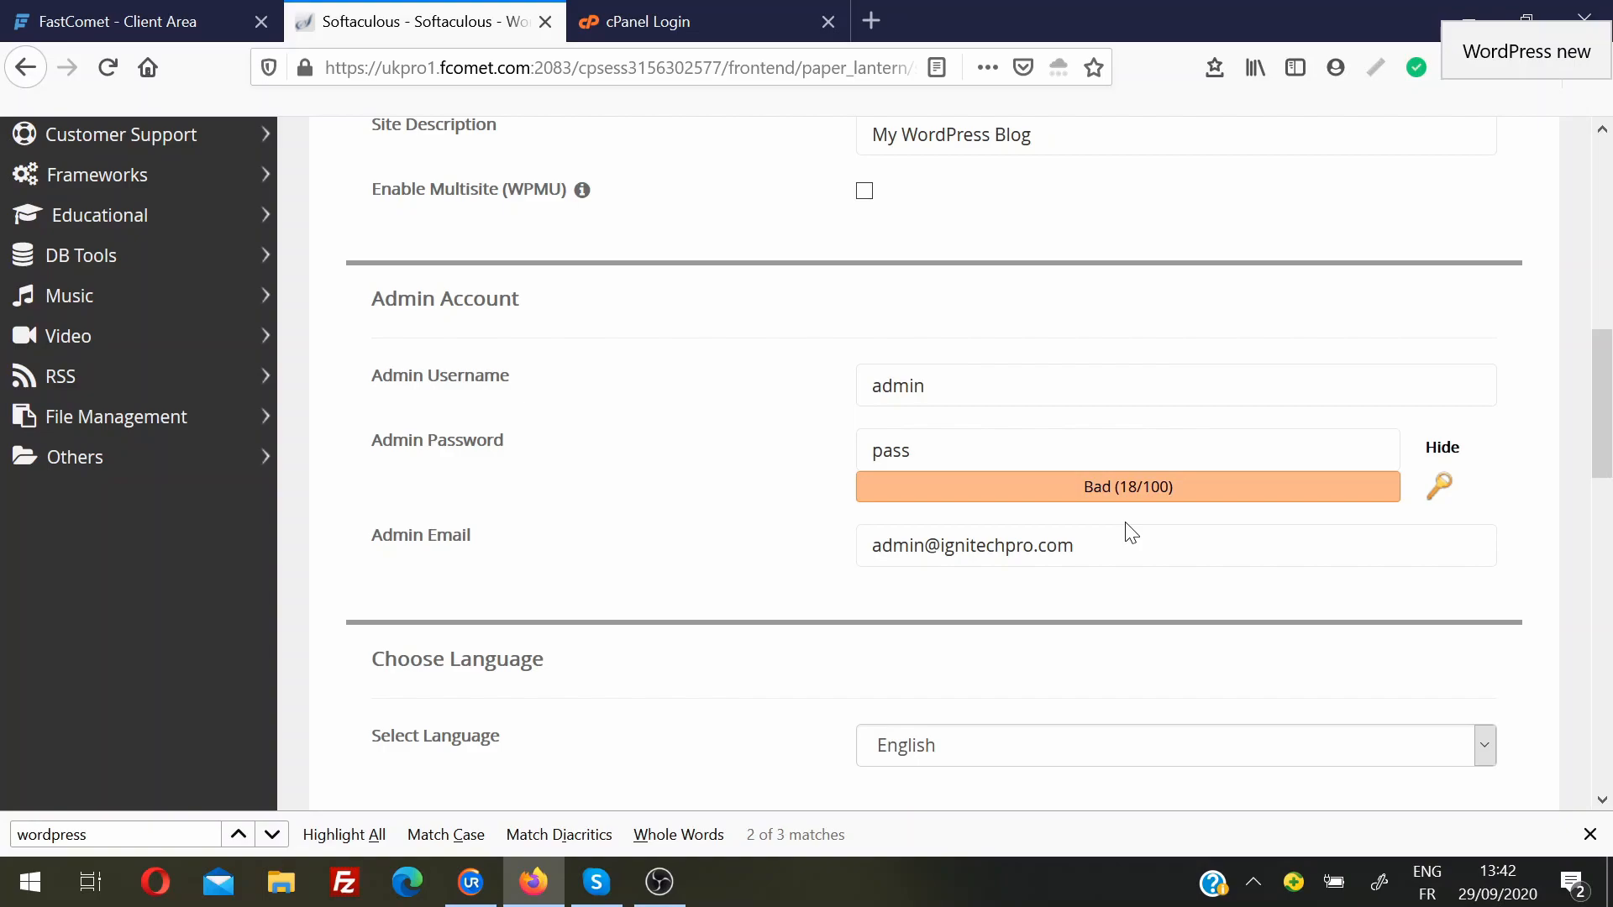
click(1442, 485)
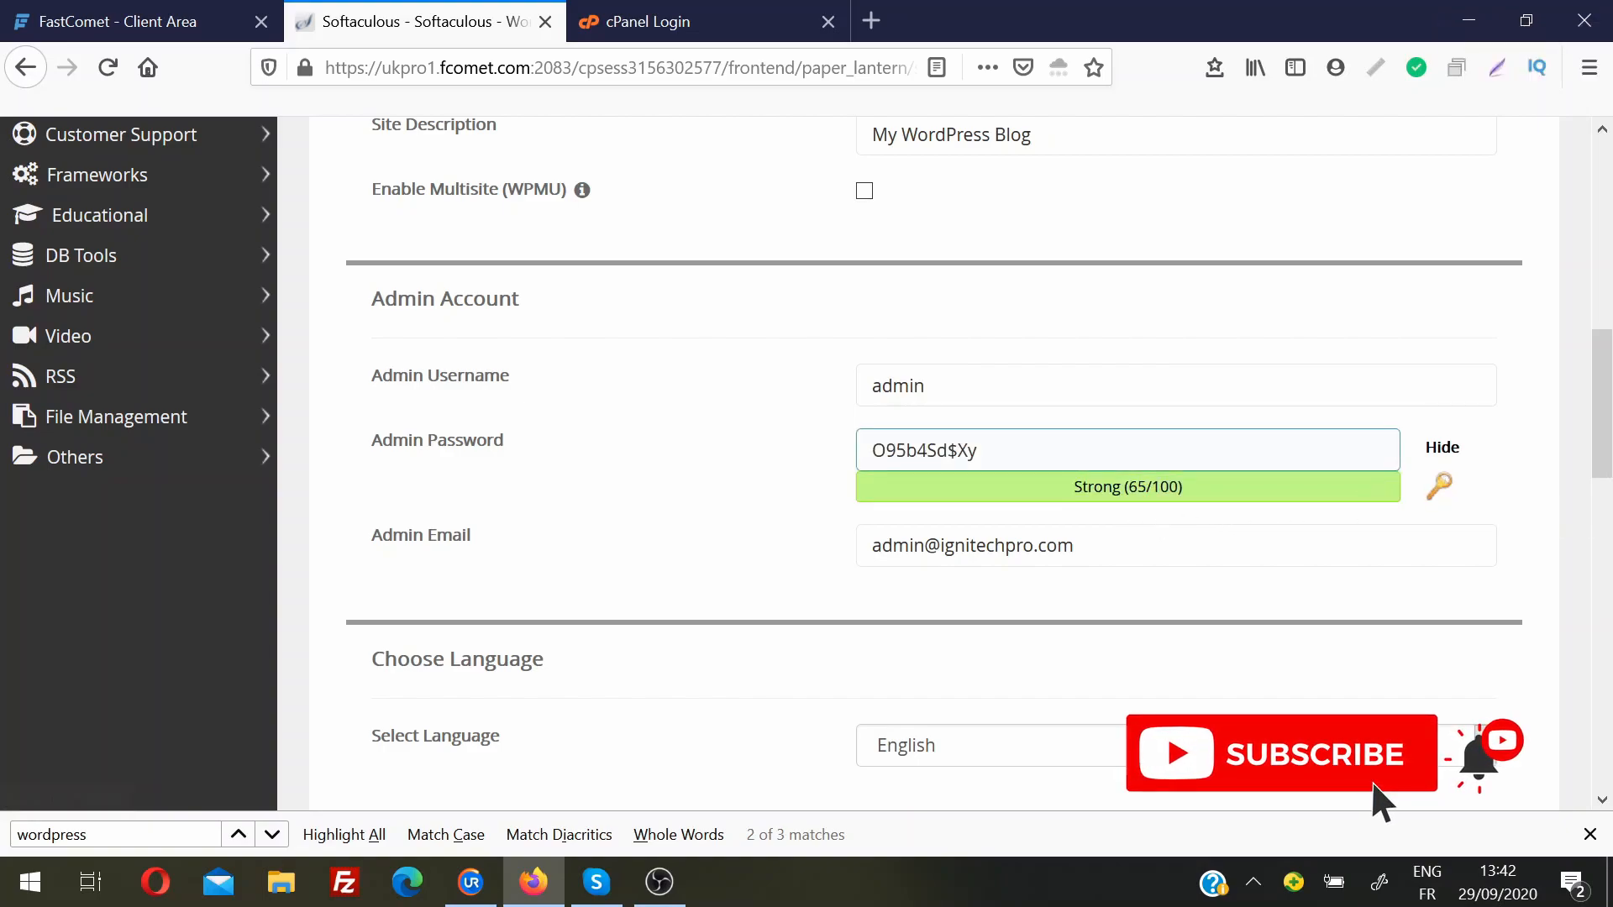
Review the username, password and email fields of the admin account
click(1014, 386)
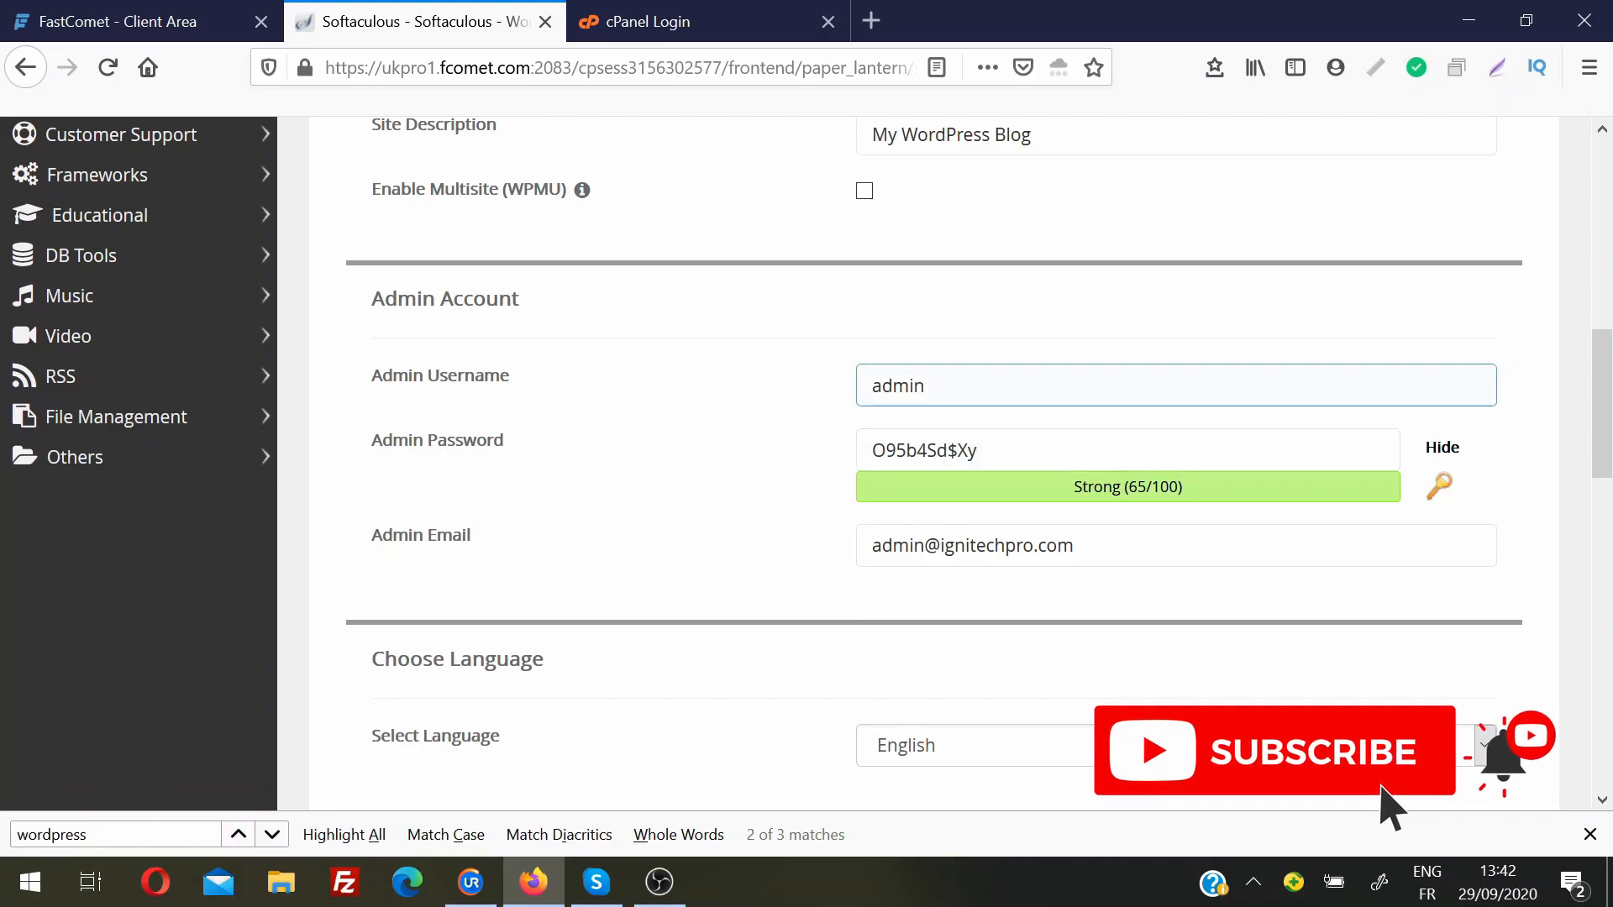
click(1017, 445)
click(1097, 518)
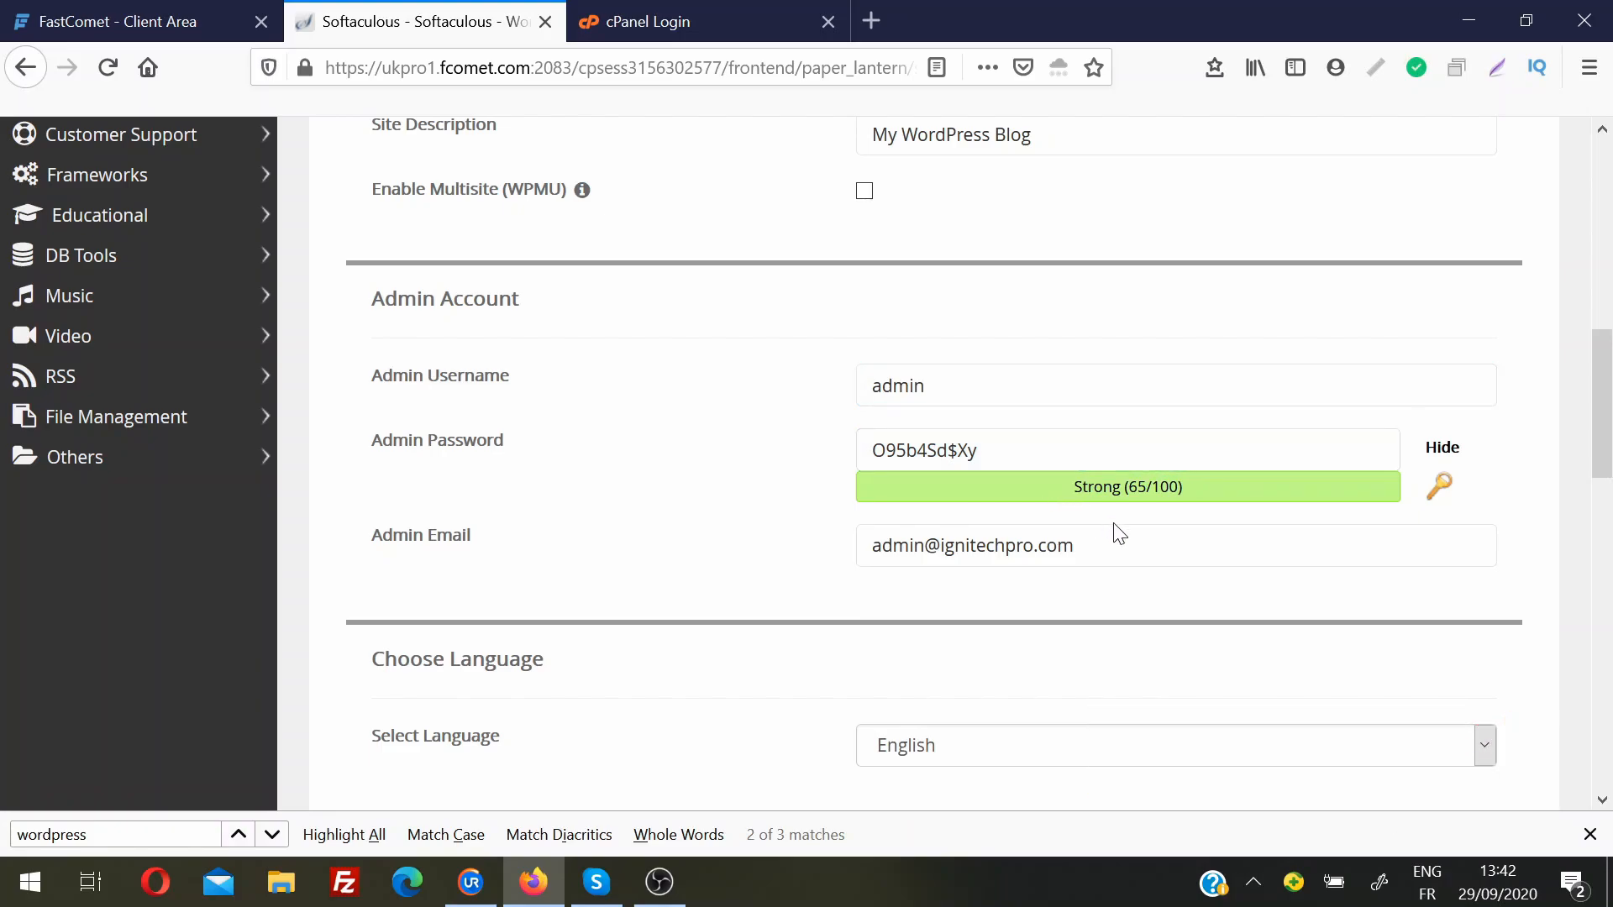
click(1116, 541)
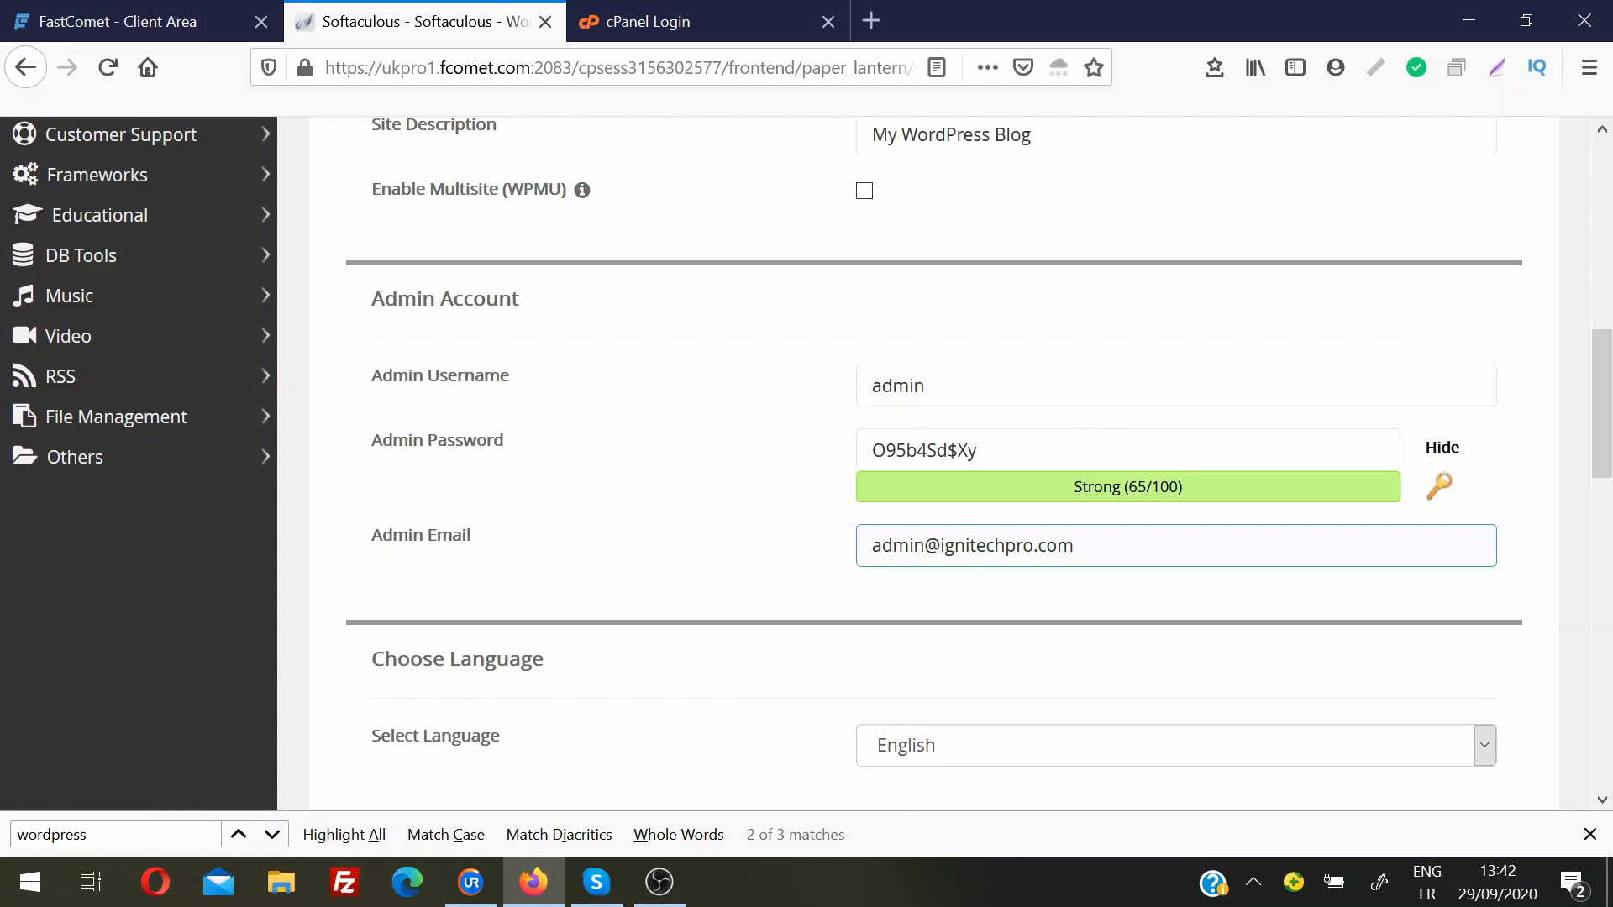
Examine the available installation languages, keeping English, and go to the Install option at the end of the form
scroll(1574, 449, down, 4)
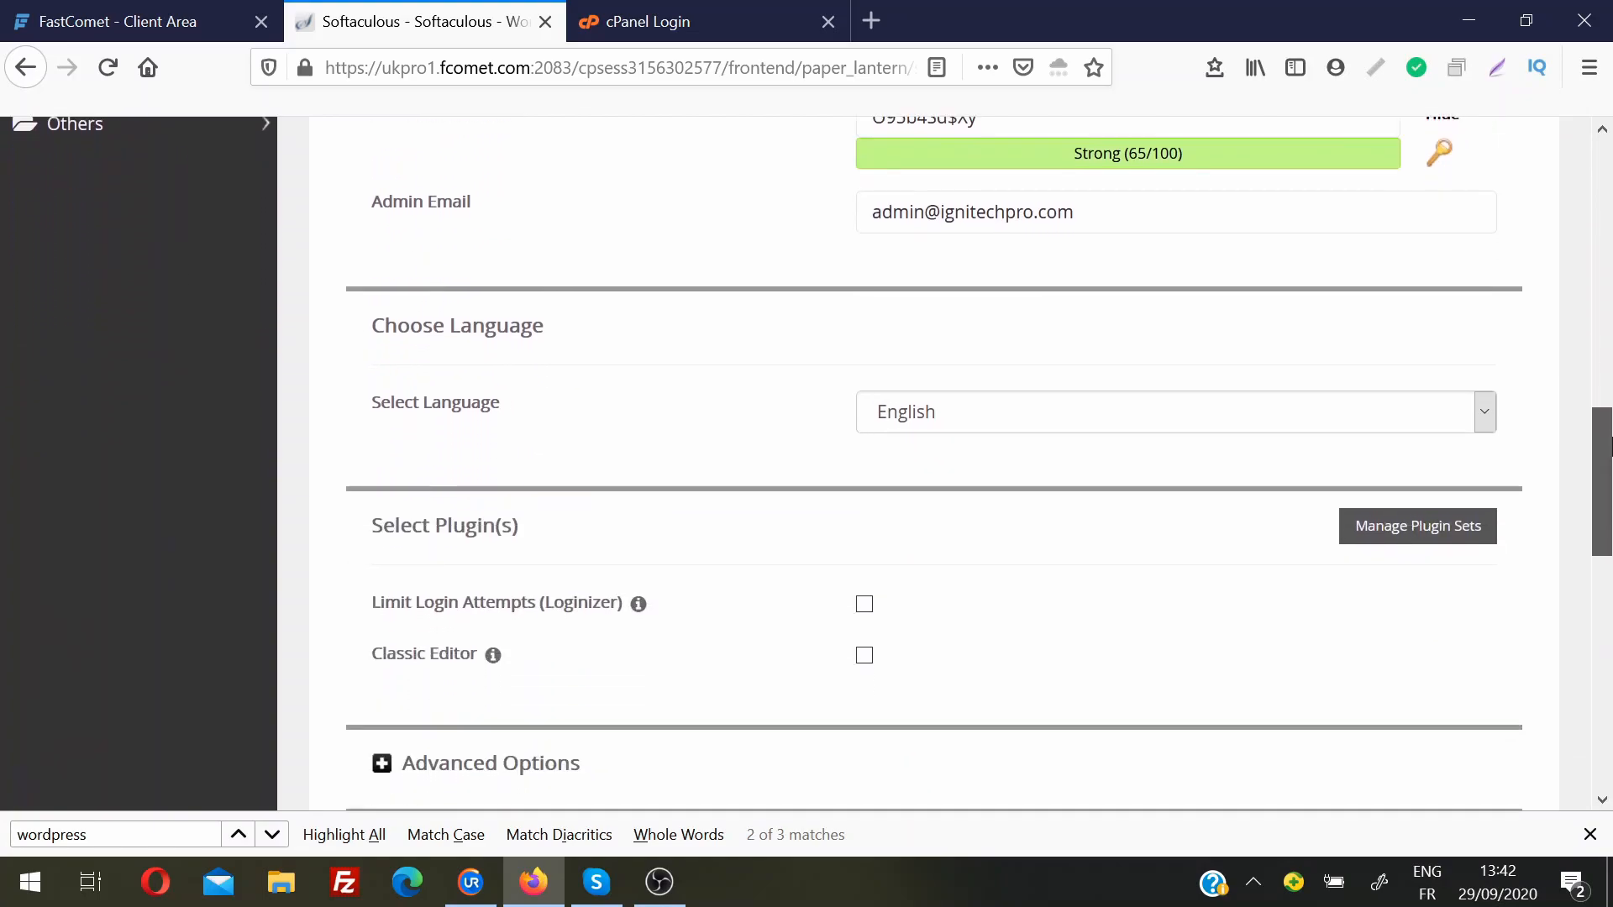
click(1483, 414)
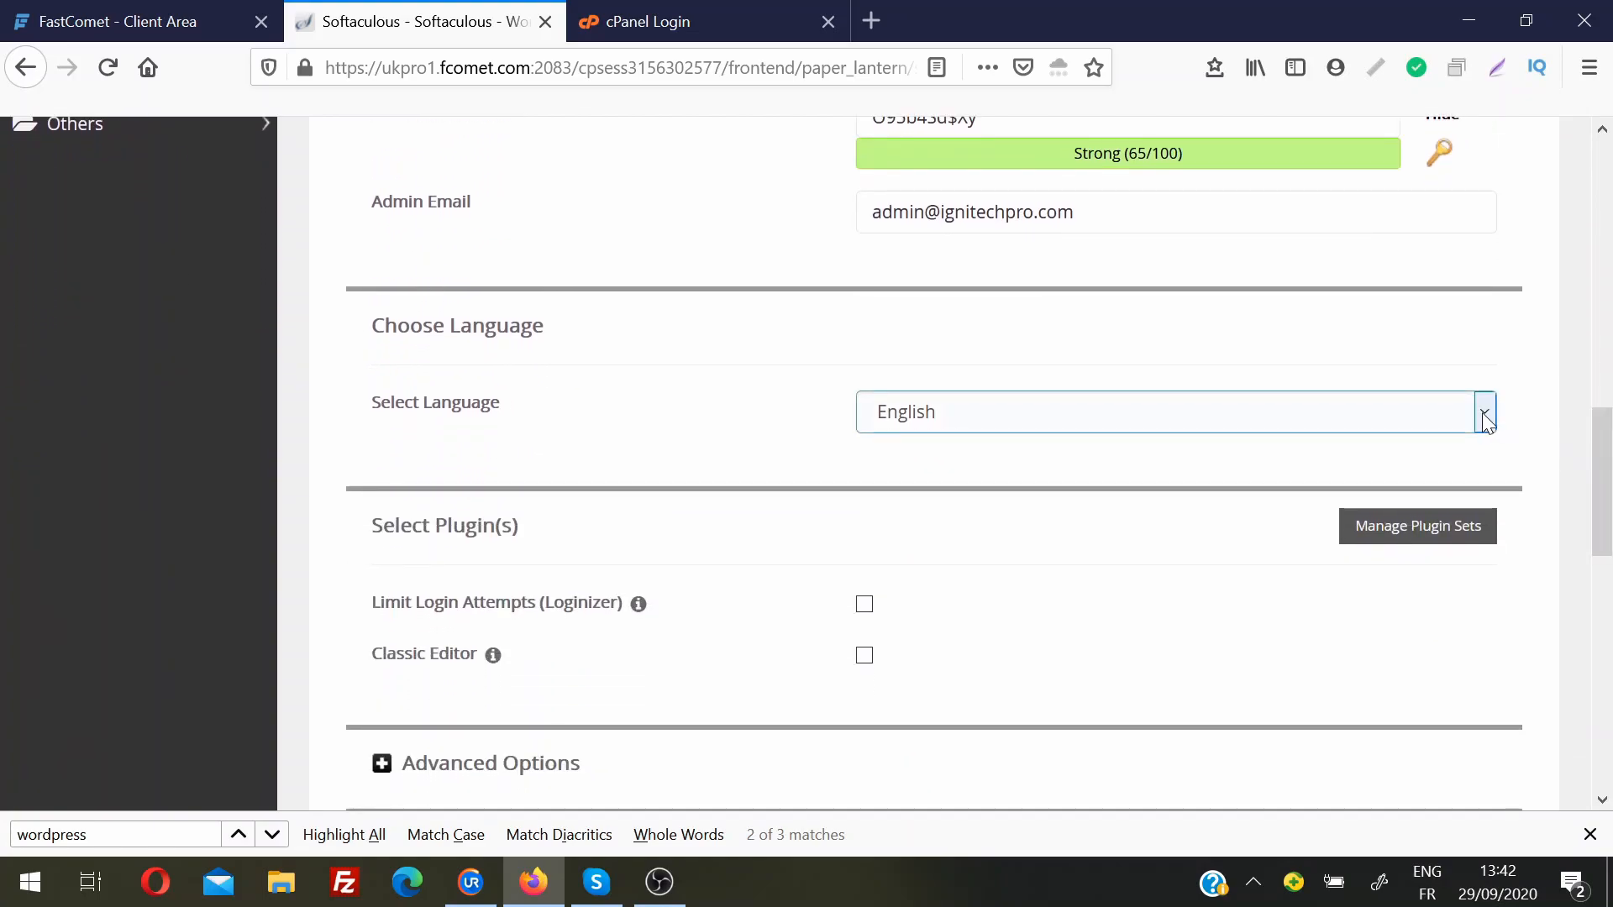
click(1484, 414)
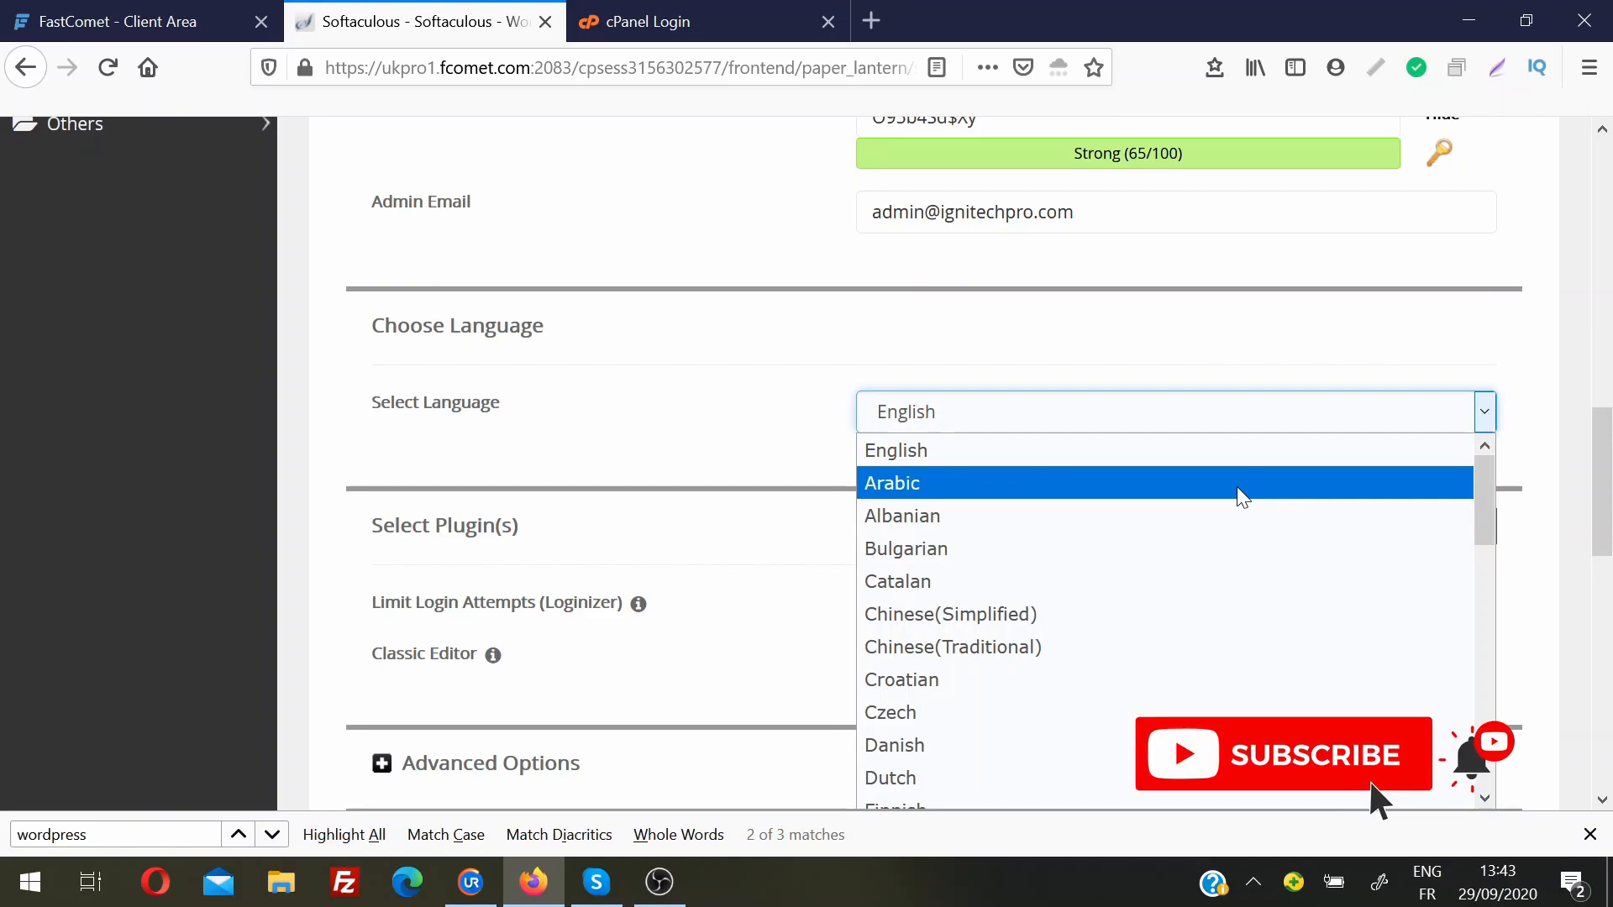
click(1549, 447)
drag(1608, 481, 1611, 756)
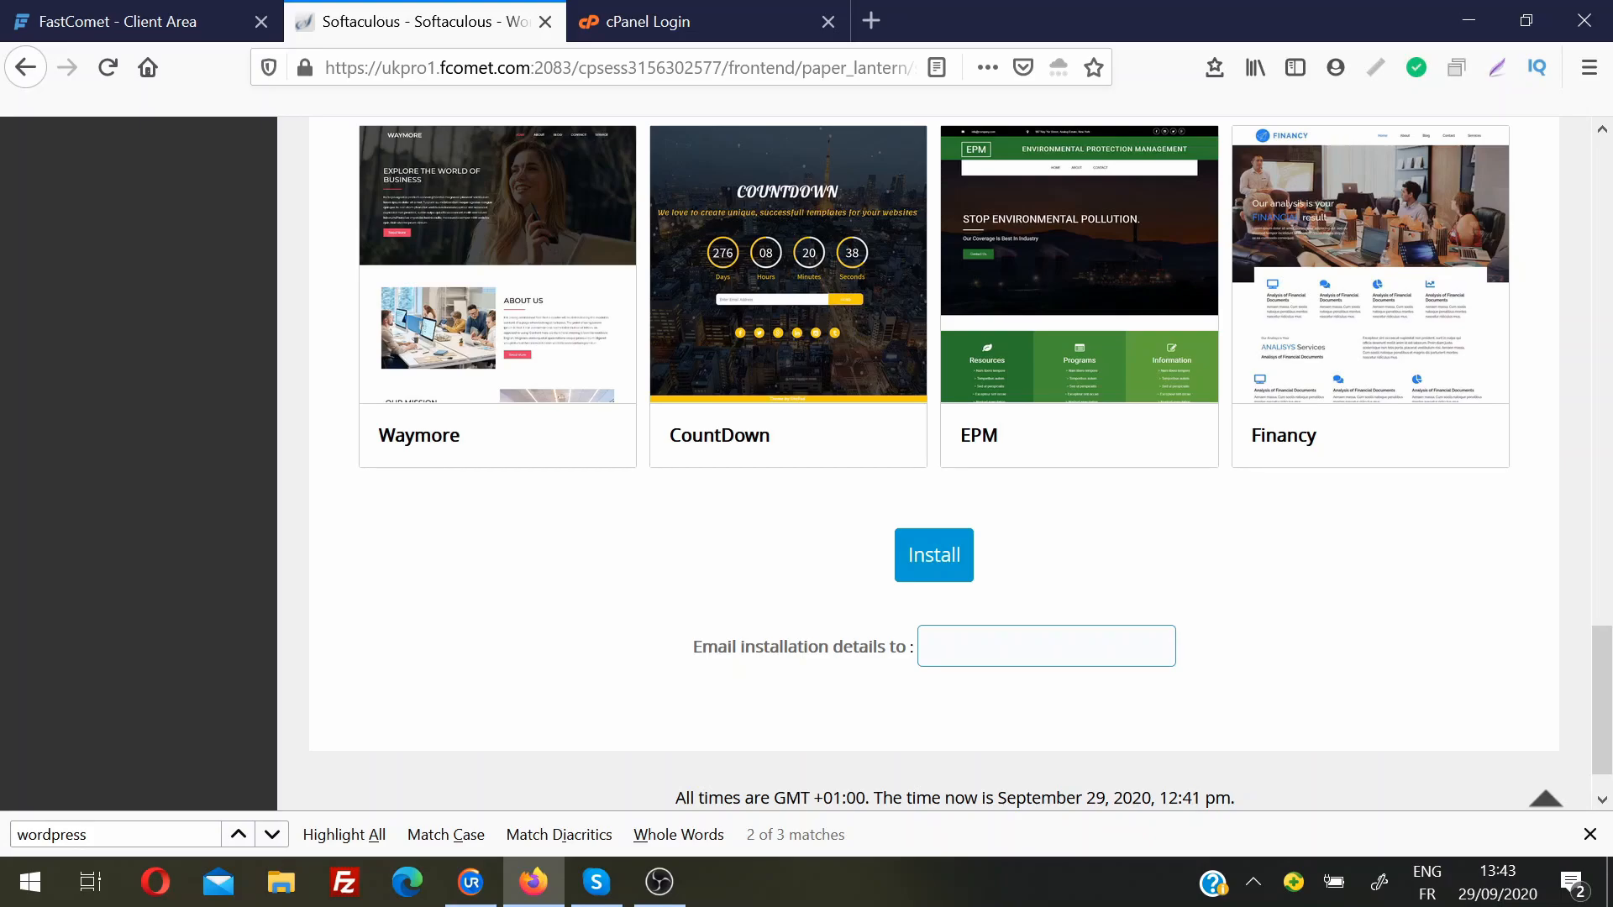
Enter the e-mail address that should receive the installation details and install WordPress
text(p)
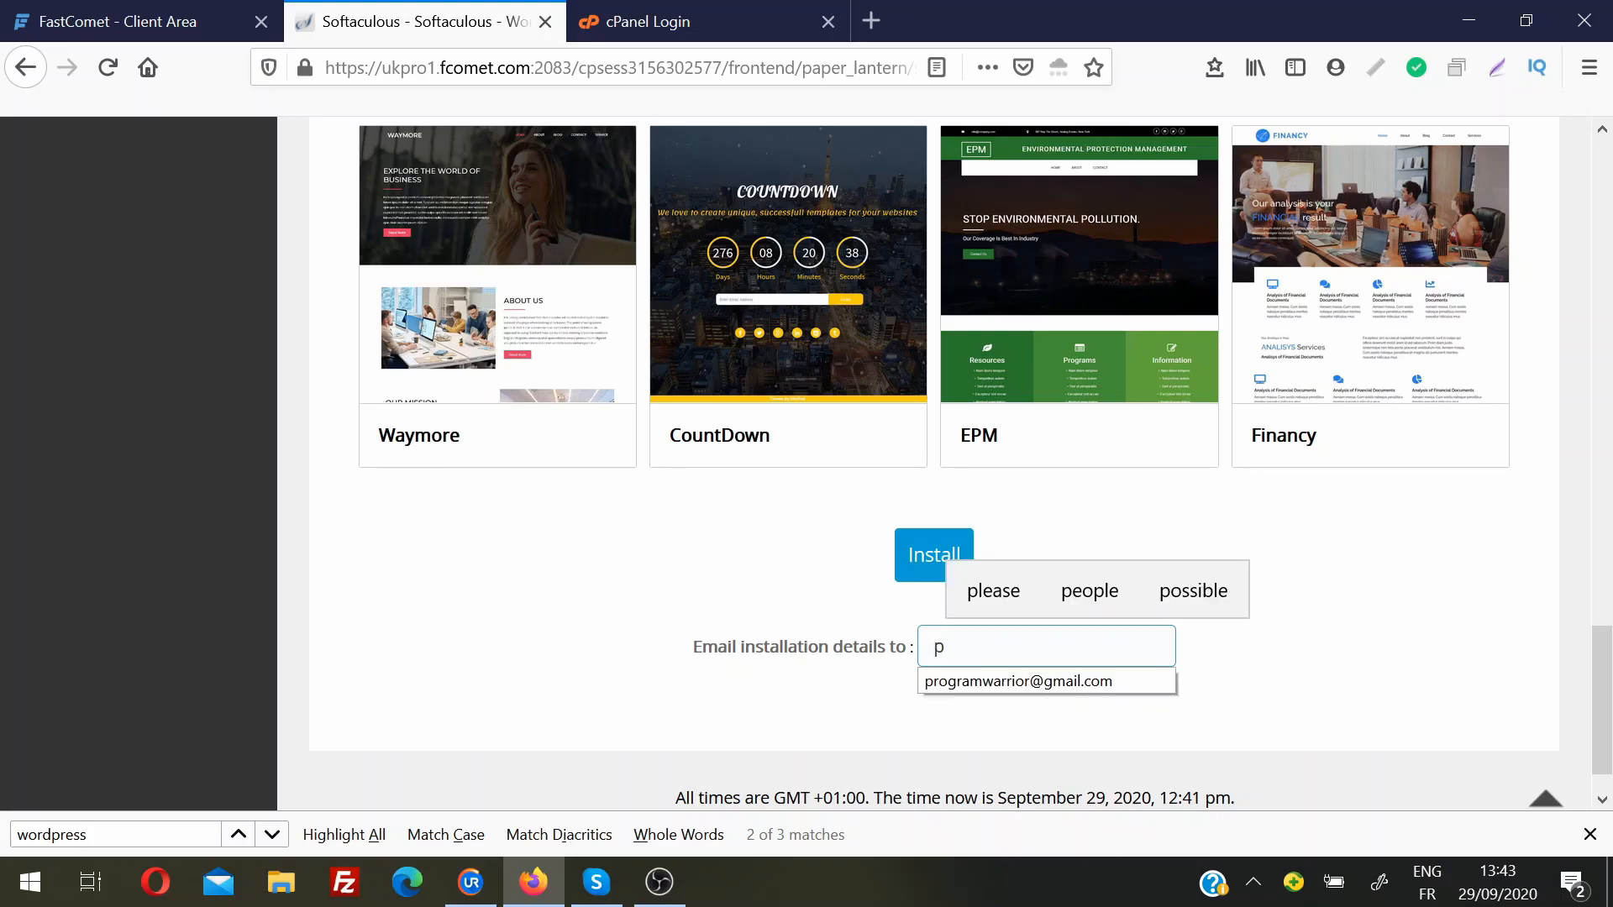
key(Down)
key(Return)
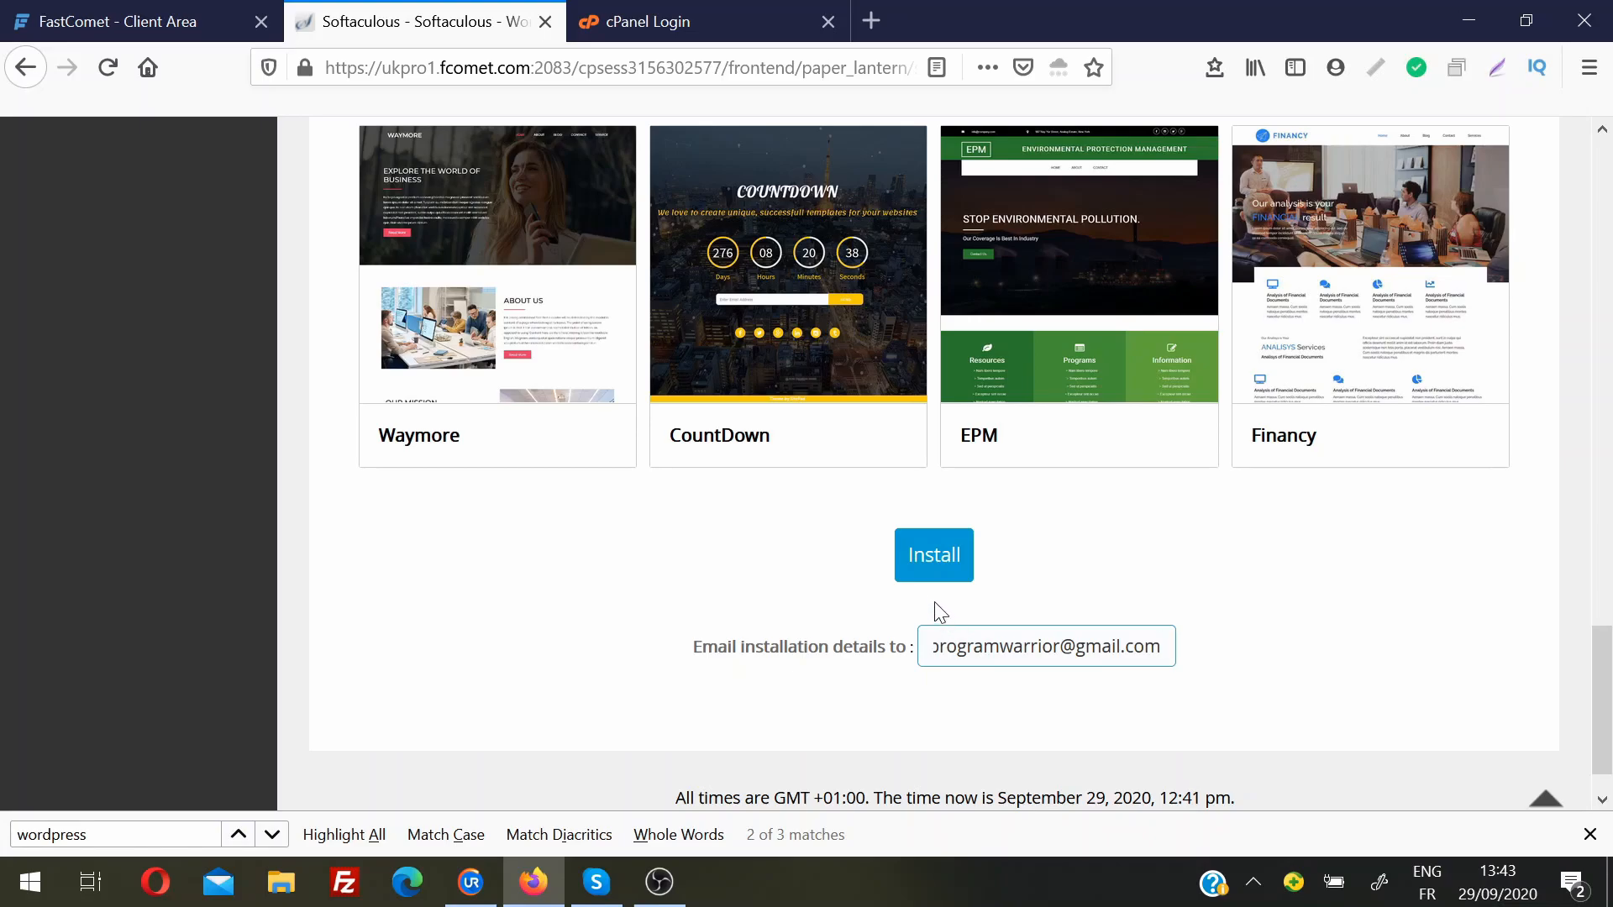
click(924, 561)
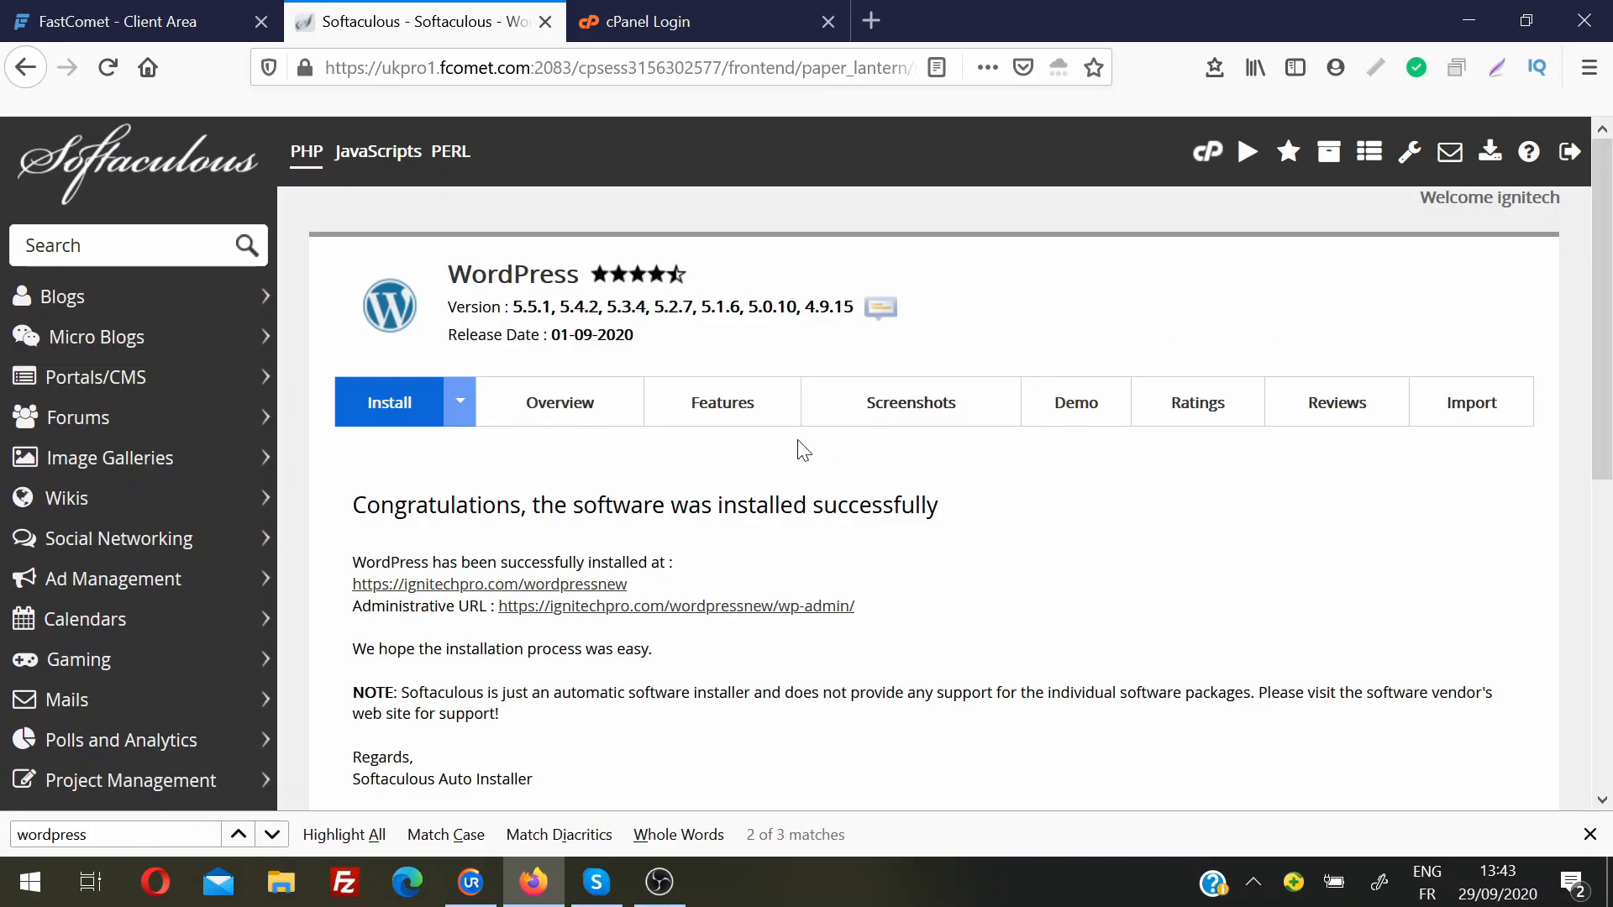
Open the new site at ignitechpro.com/wordpressnew and its wp-admin dashboard from the installation links
click(550, 586)
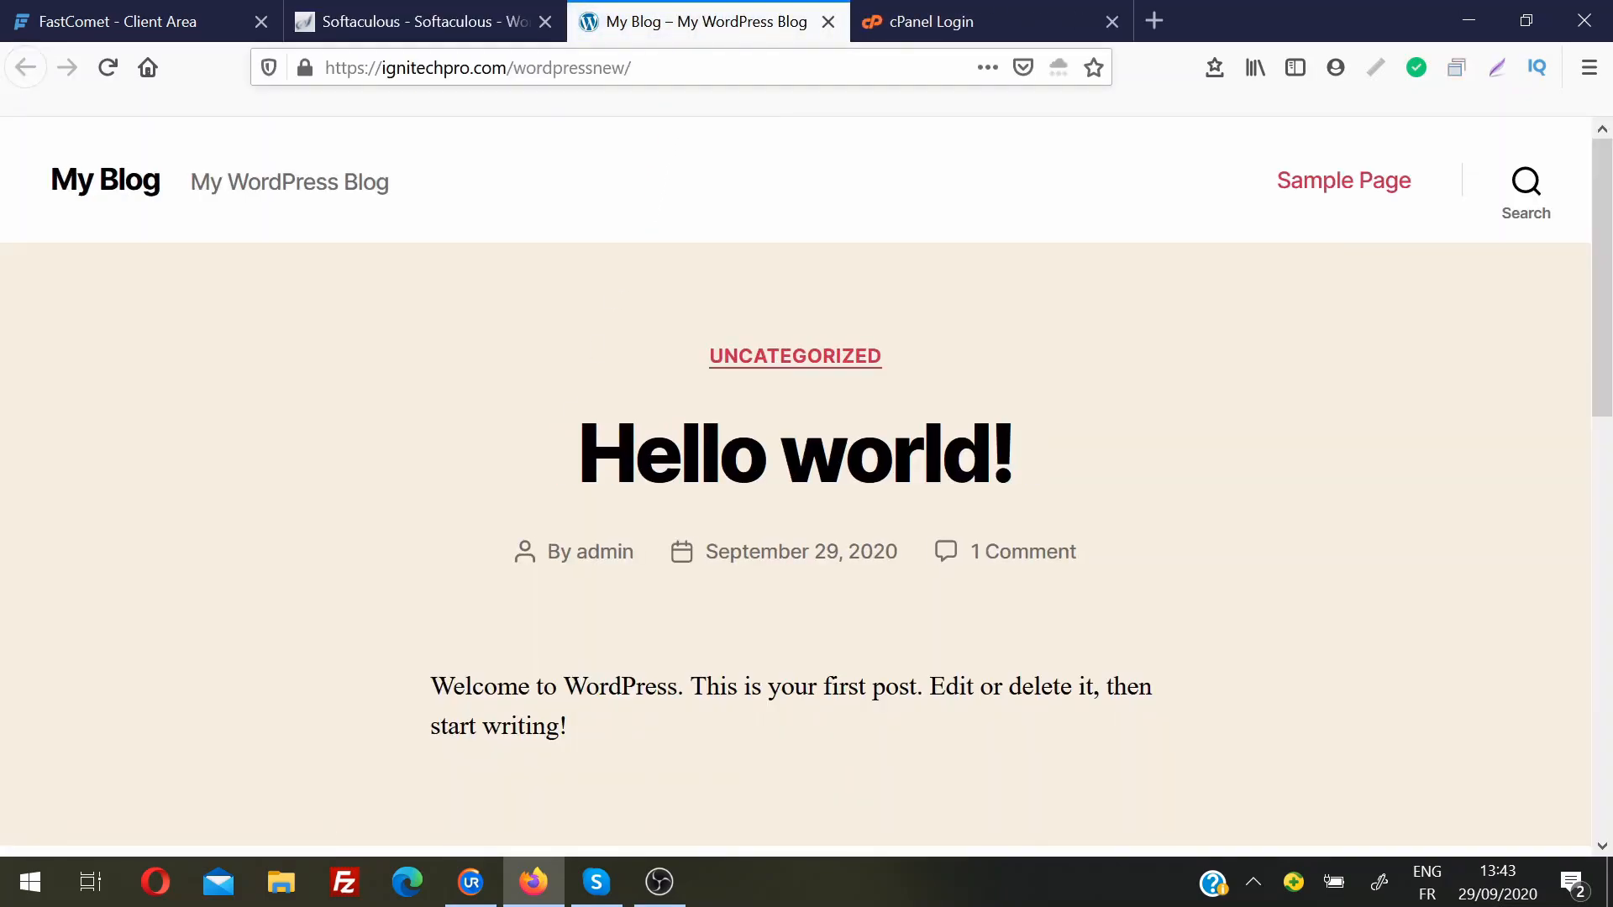
key(ctrl+shift+Tab)
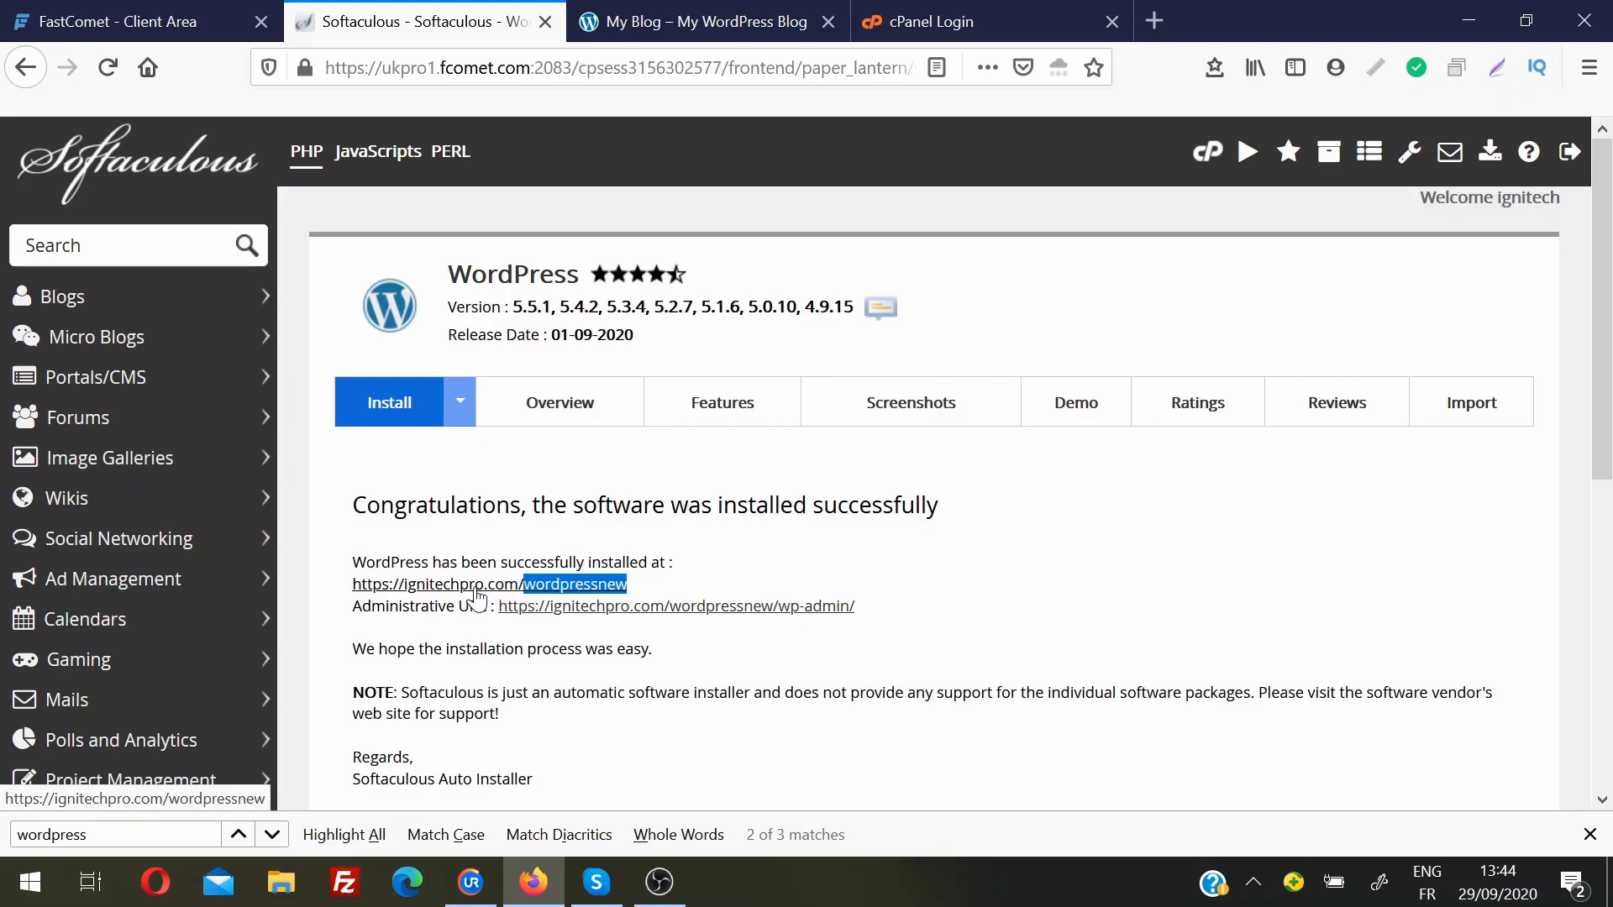
click(573, 613)
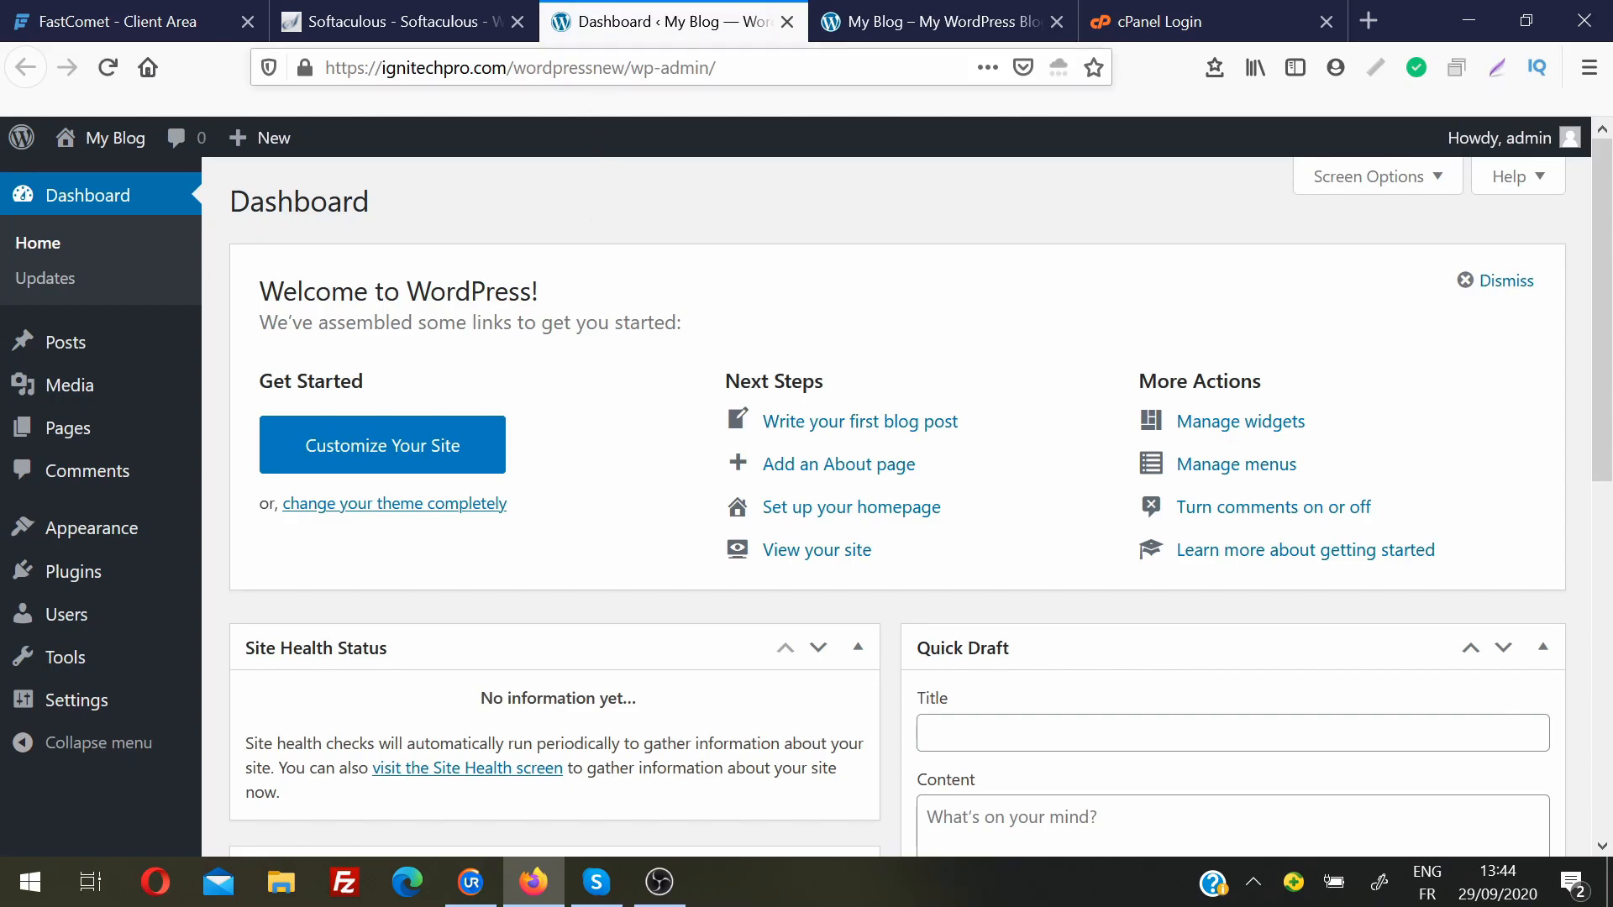
Remove the wordpressnew directory from the dashboard address and from the blog address without loading either one
drag(513, 67, 625, 67)
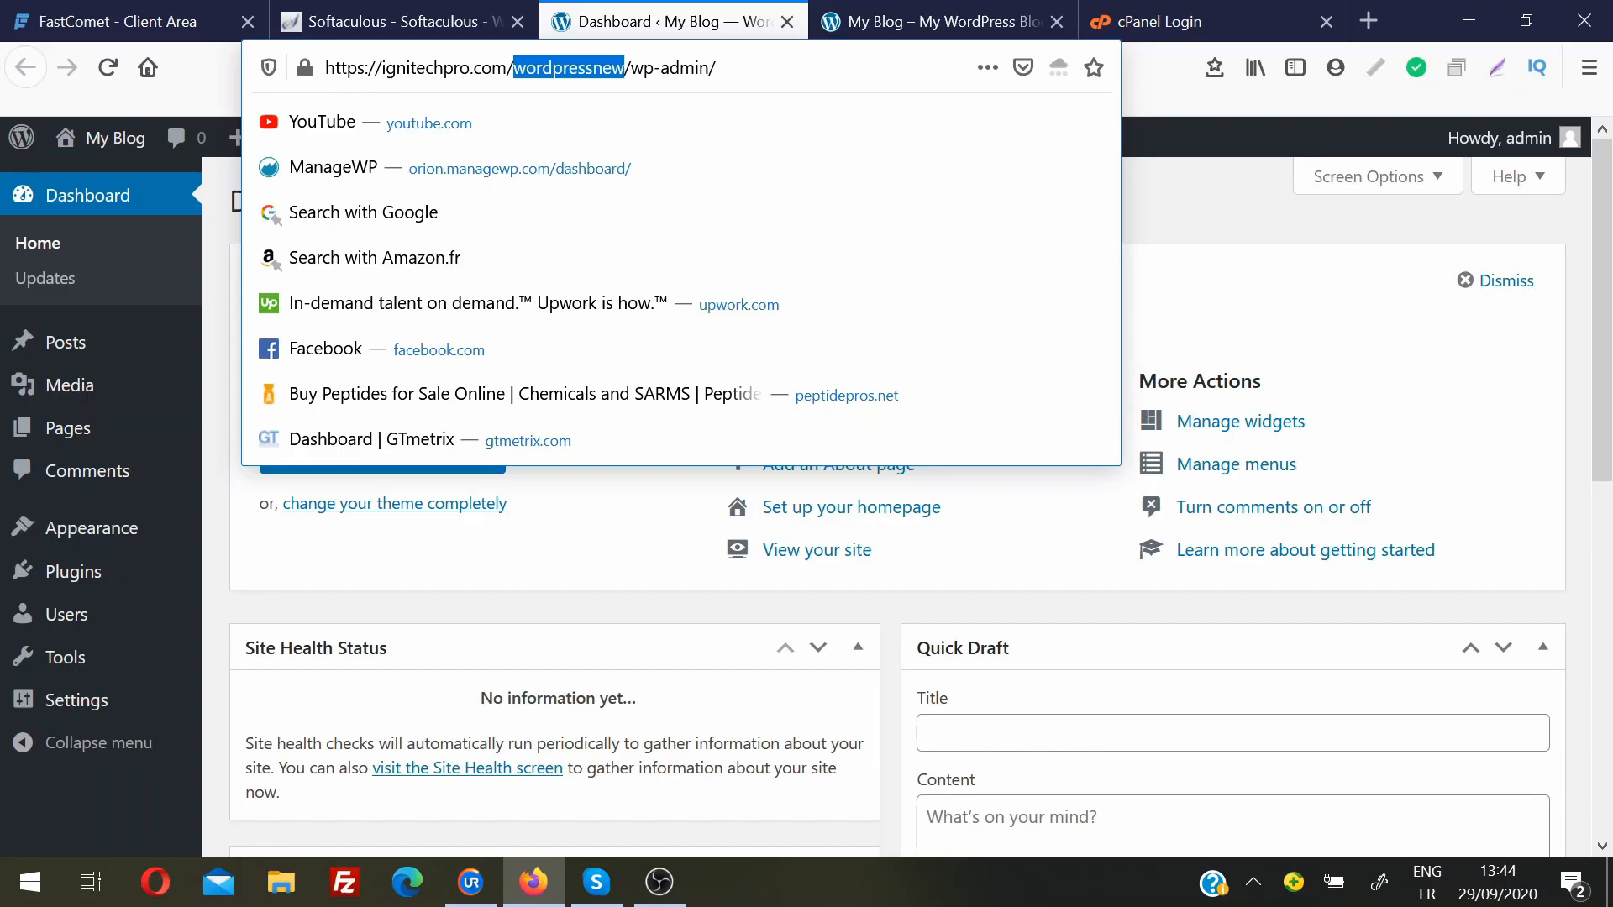
key(BackSpace)
key(BackSpace)
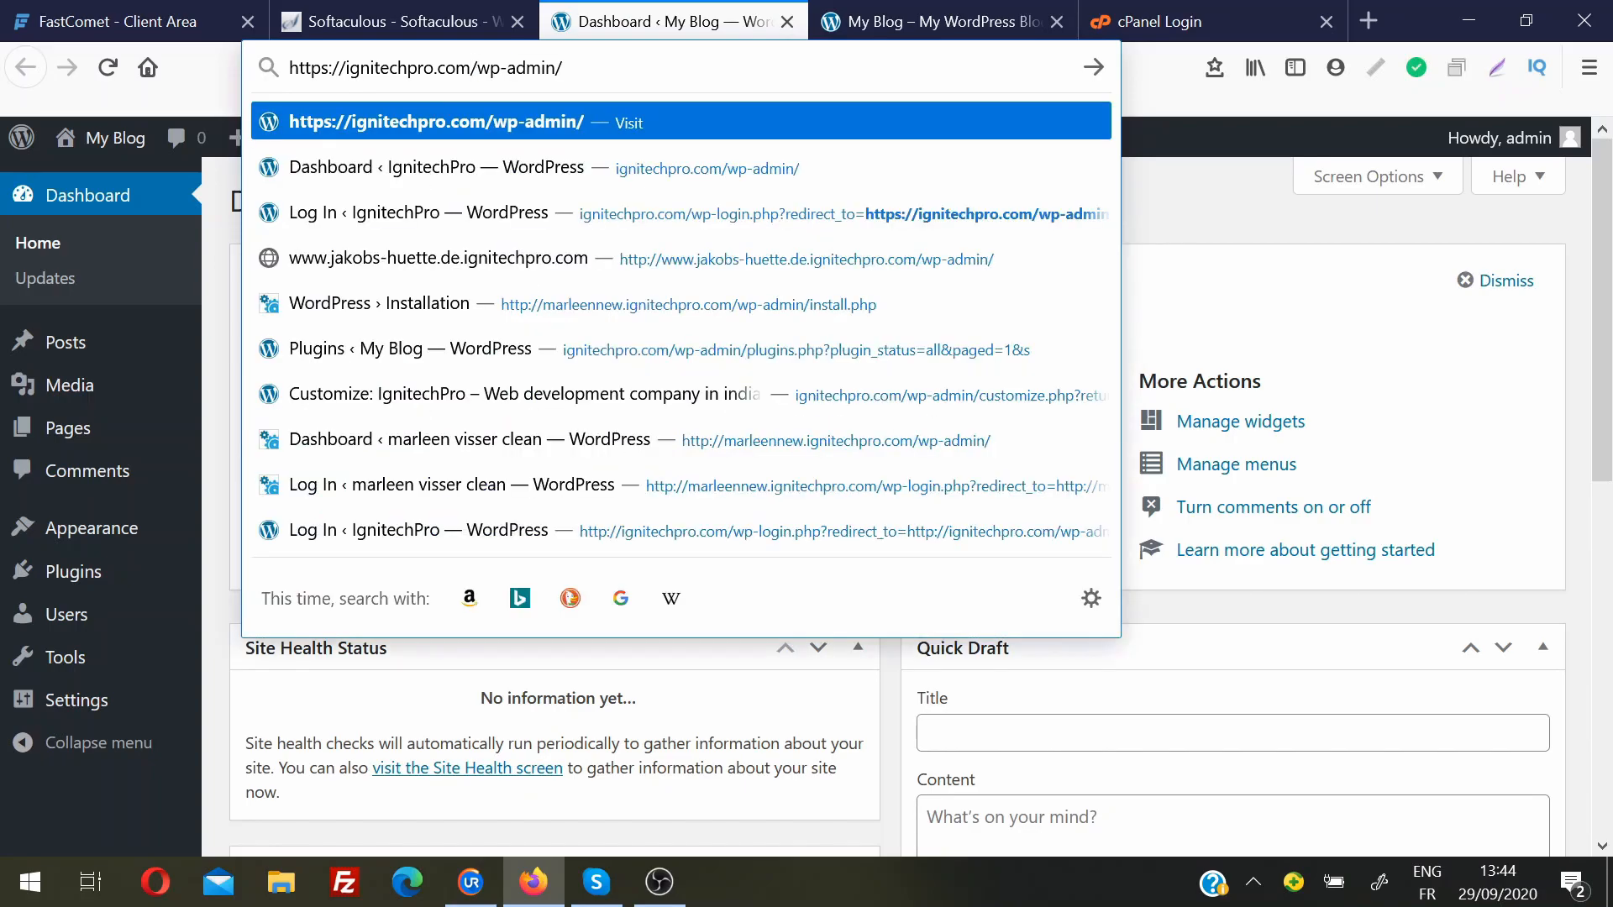
click(914, 7)
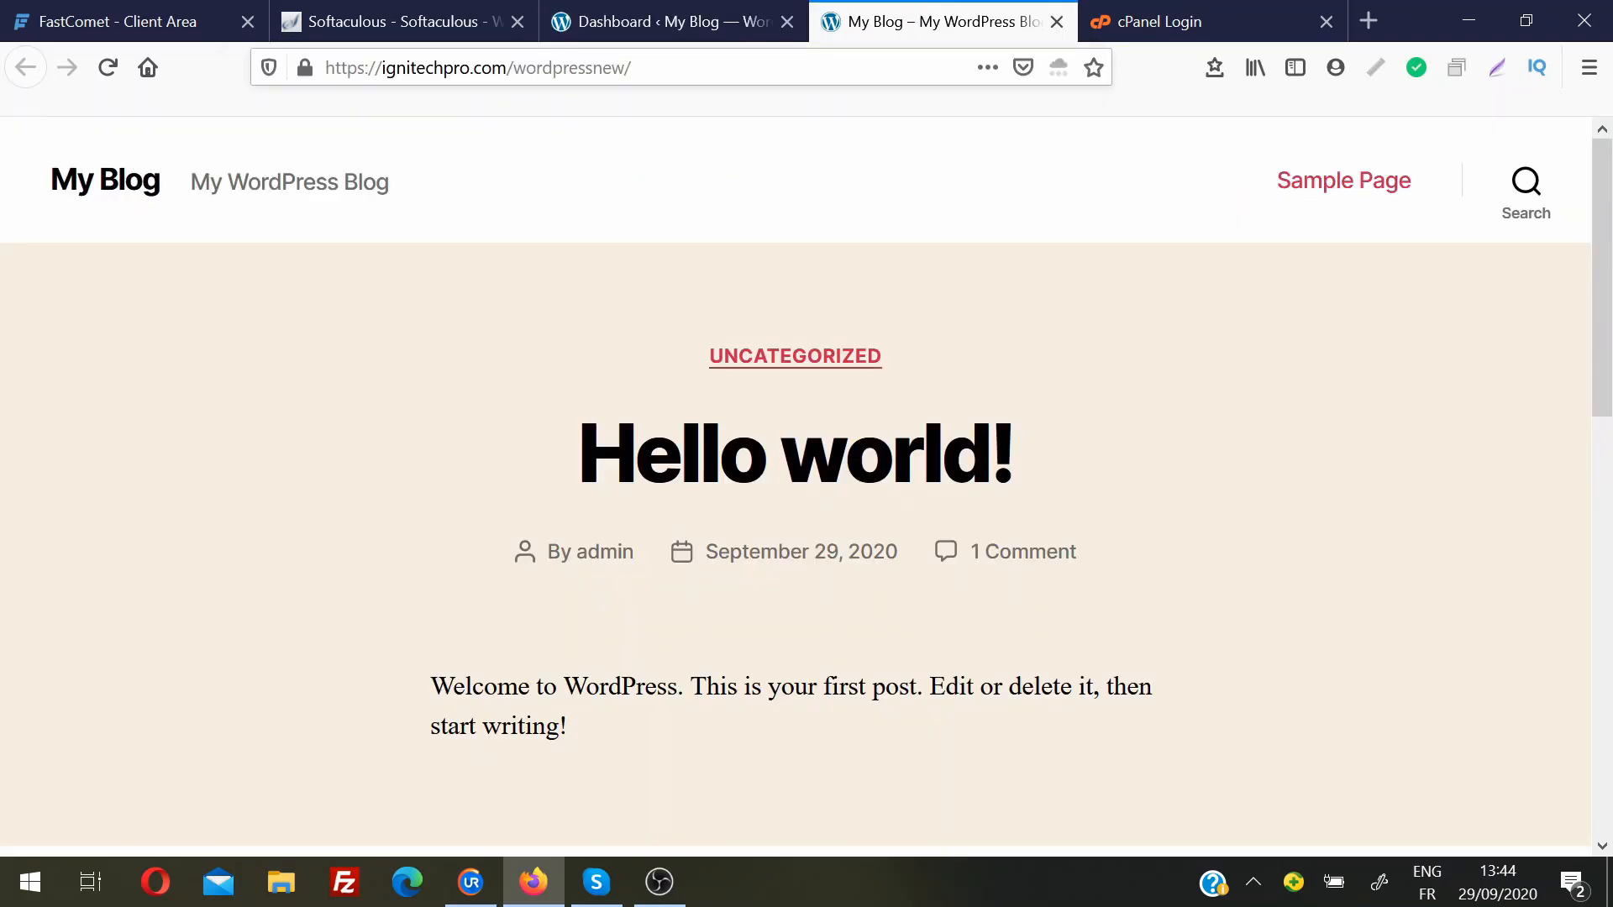
click(633, 67)
drag(634, 68, 511, 67)
key(BackSpace)
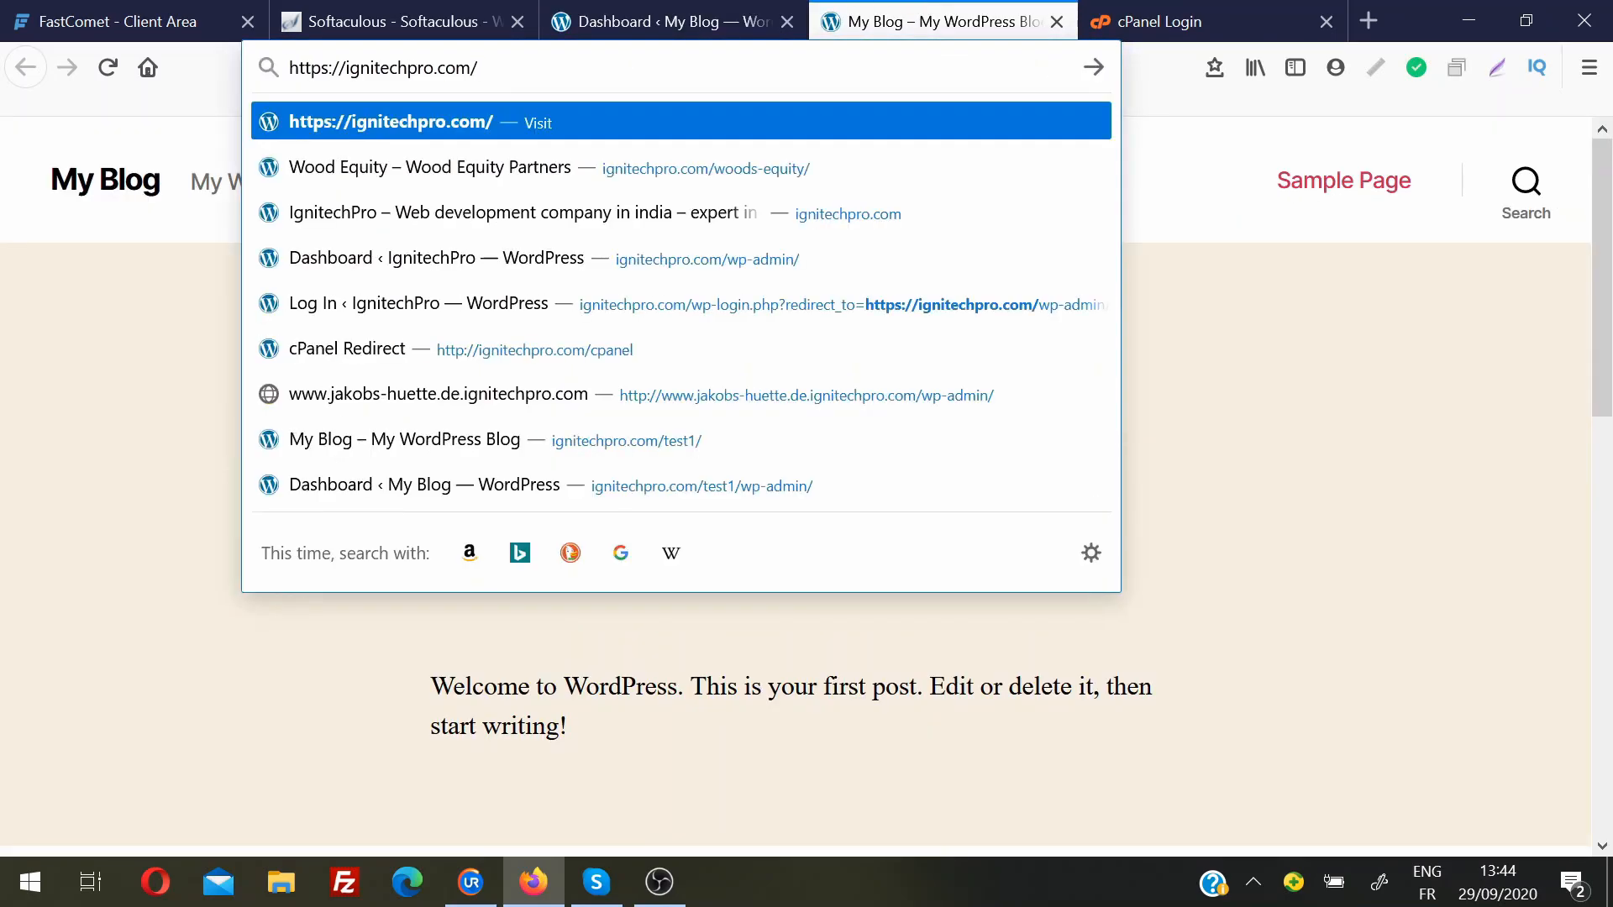
Return to the Softaculous installation confirmation and view the rest of its page
click(135, 376)
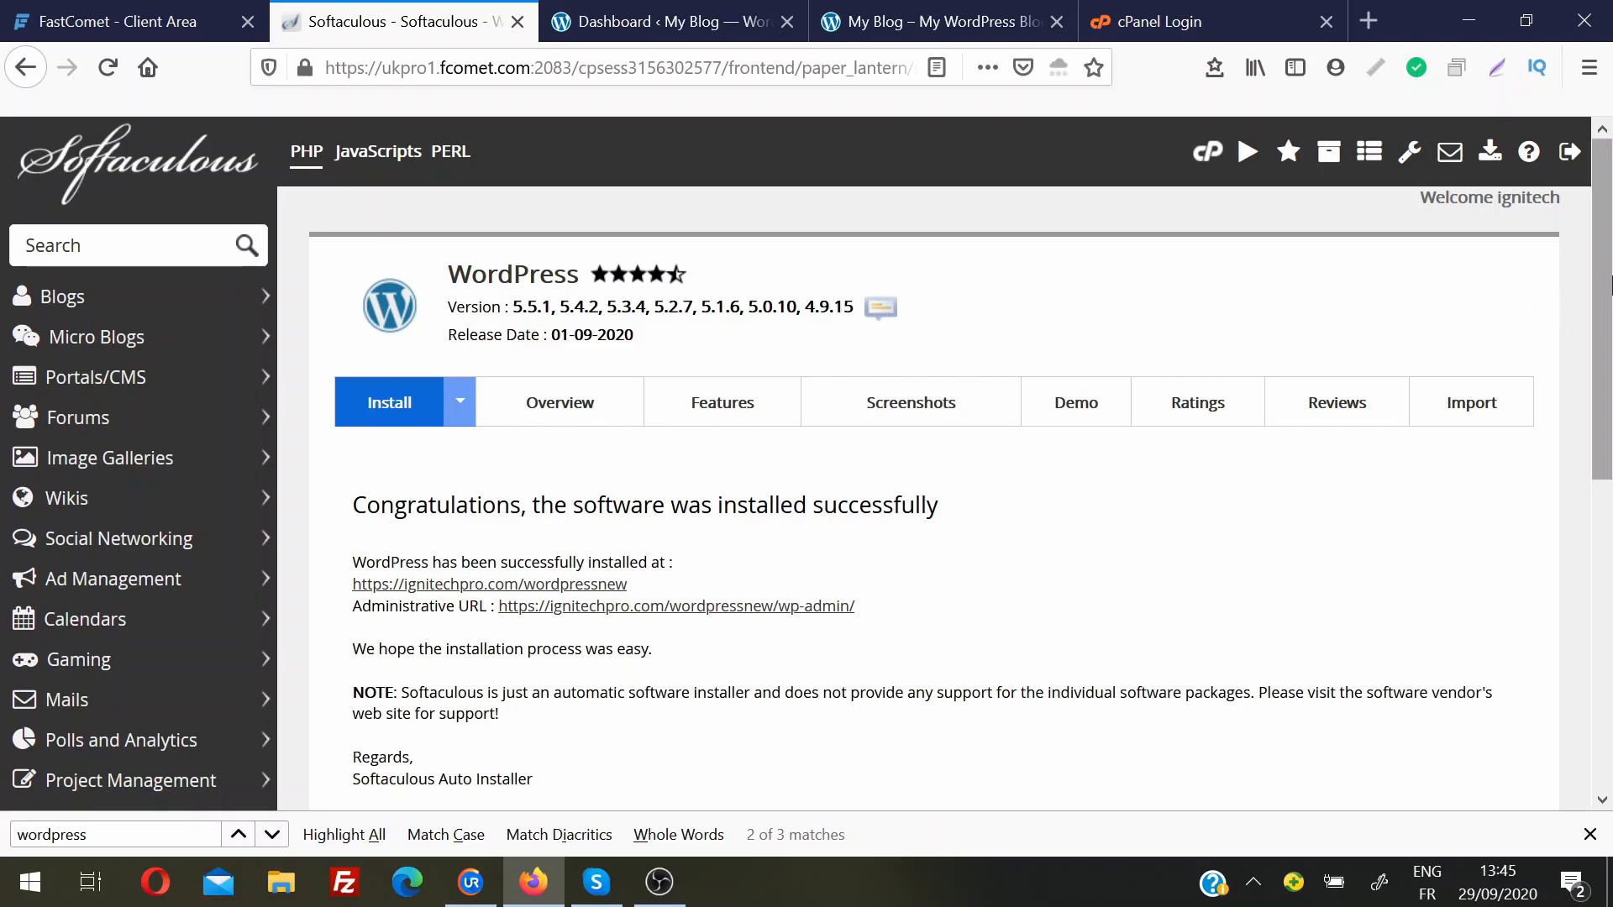
scroll(1604, 475, down, 4)
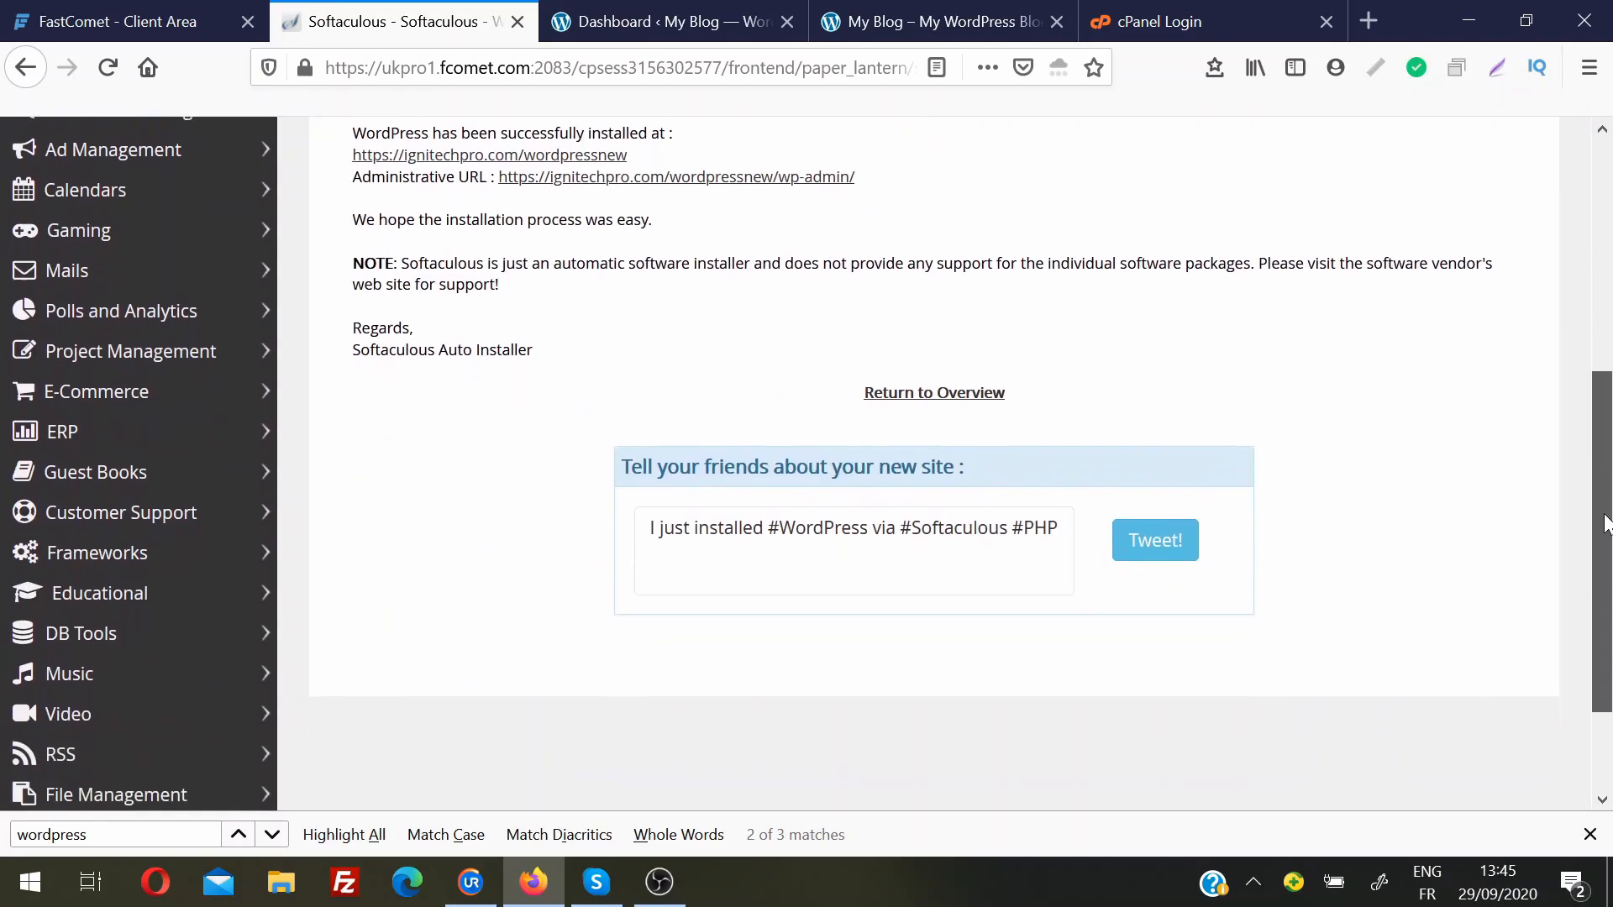